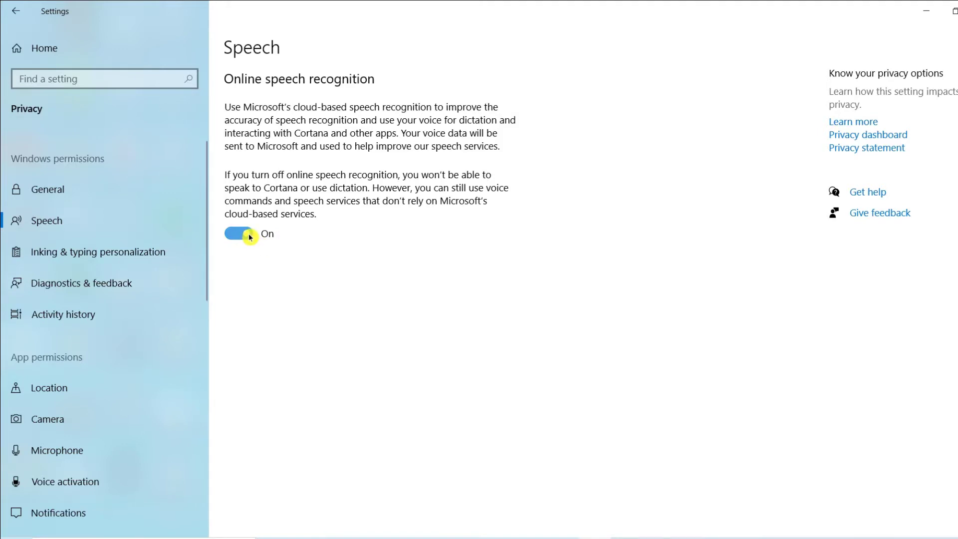
Turn off online speech recognition and open the inking and typing personalization settings.
left_click(250, 234)
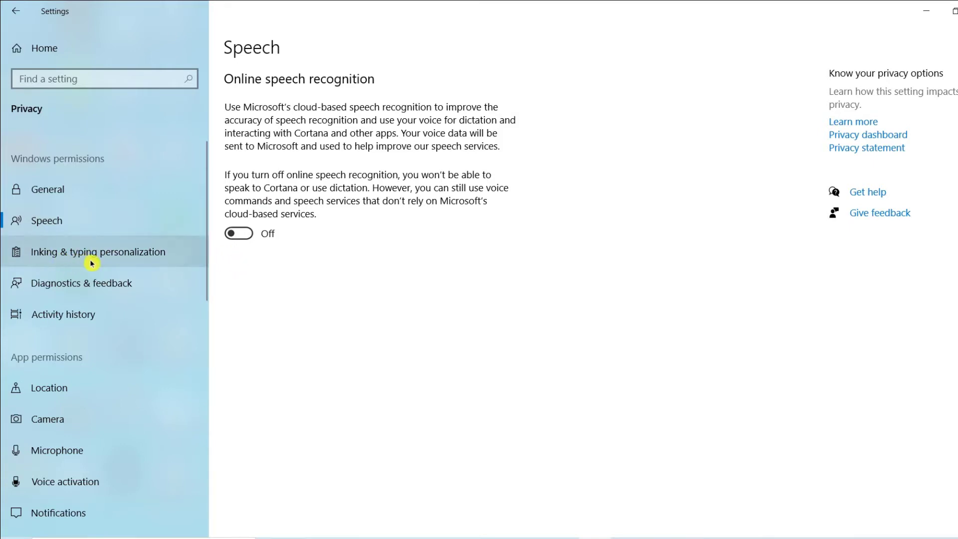
left_click(139, 252)
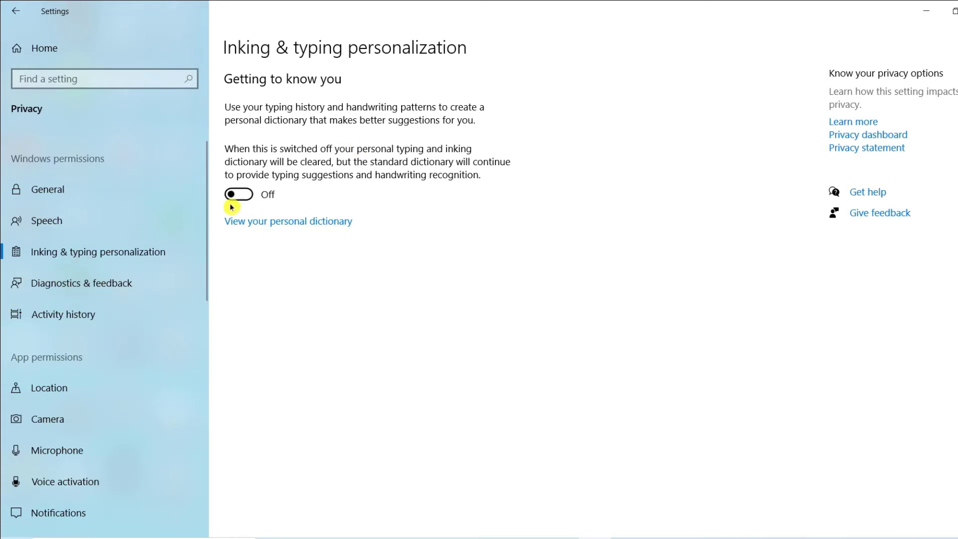
In the diagnostics and feedback settings, limit diagnostic data to Required and turn off tailored experiences.
left_click(127, 296)
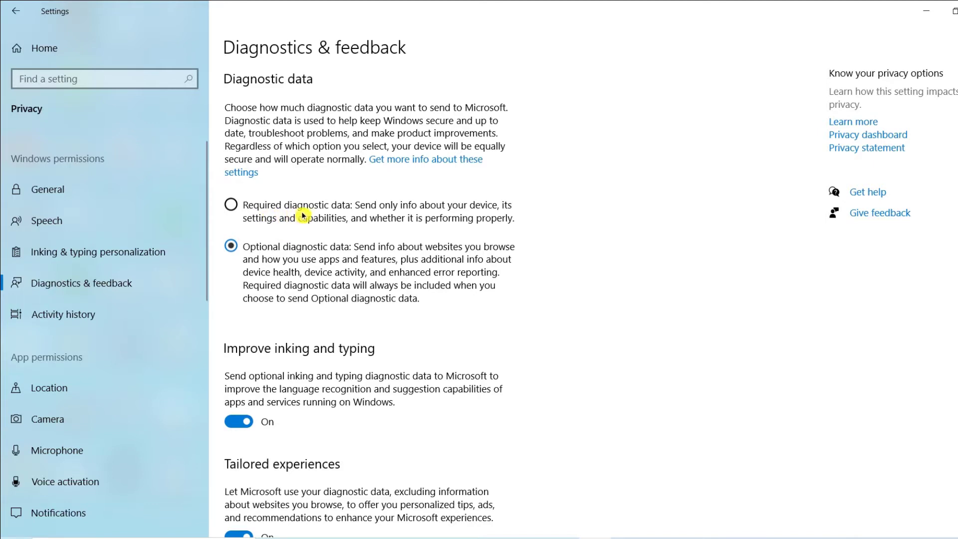
left_click(237, 215)
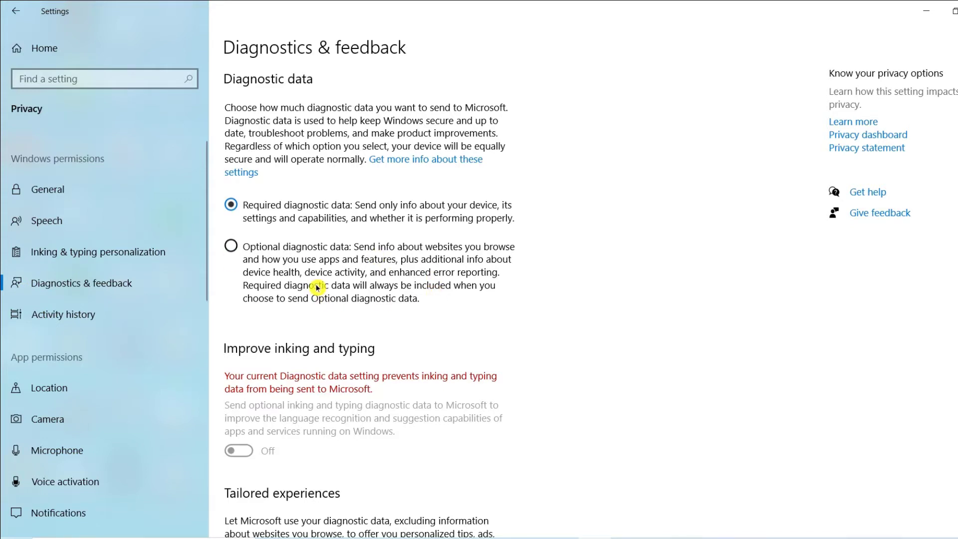
scroll(316, 342, "down", 3)
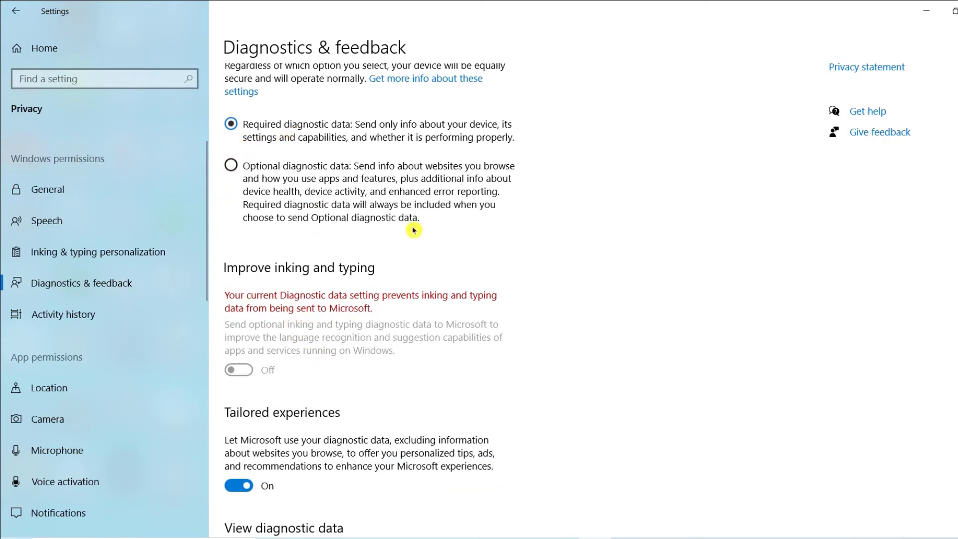
scroll(387, 349, "down", 3)
left_click(247, 325)
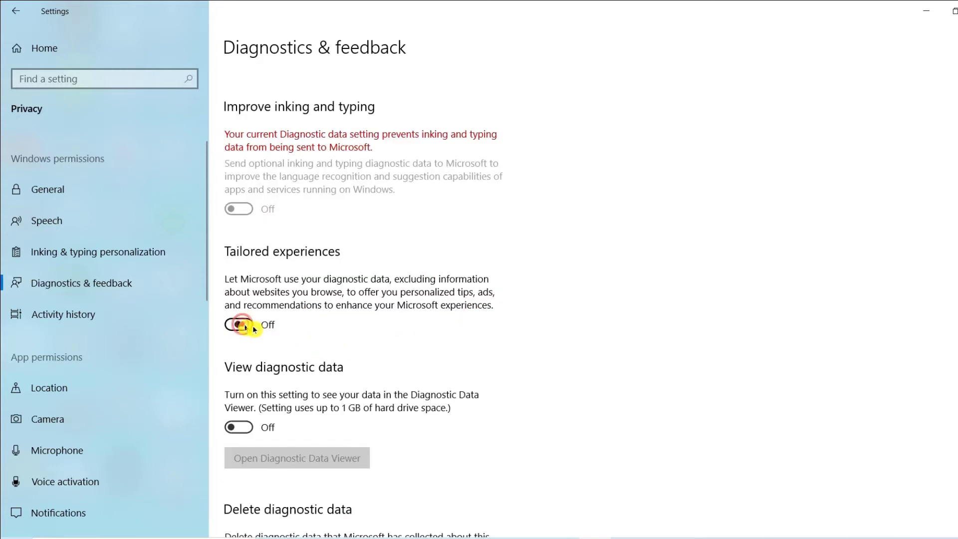
Delete the diagnostic data that Microsoft has collected about this device.
scroll(306, 426, "down", 6)
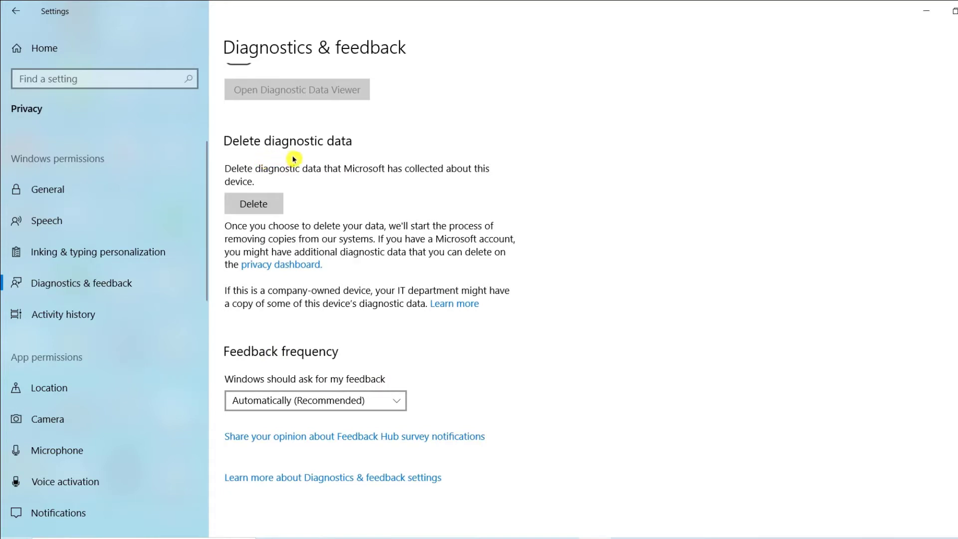
left_click(260, 207)
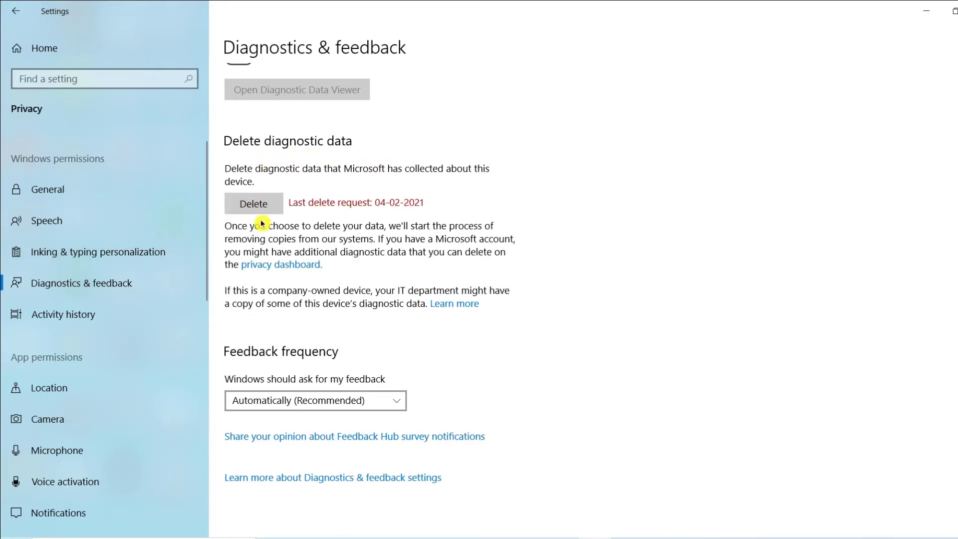
scroll(367, 425, "up", 5)
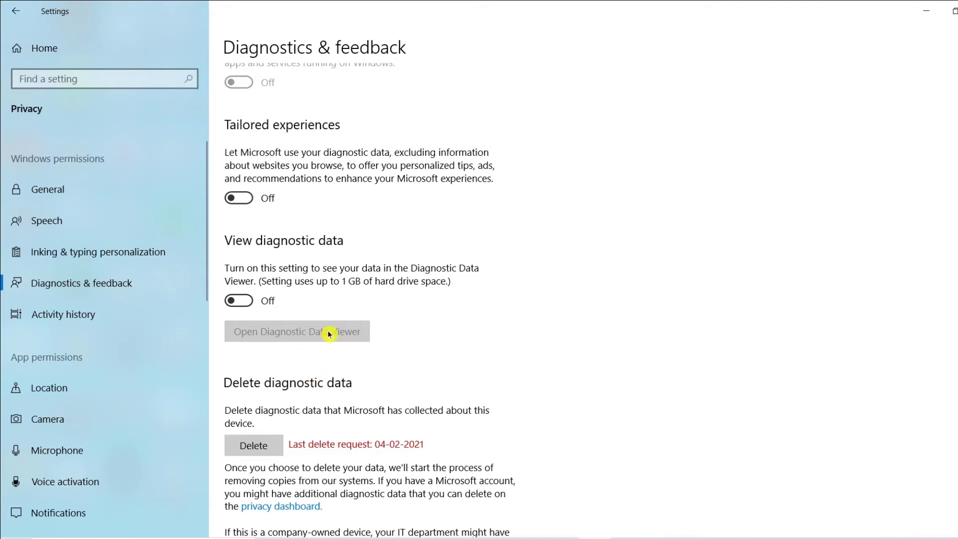
scroll(325, 327, "up", 5)
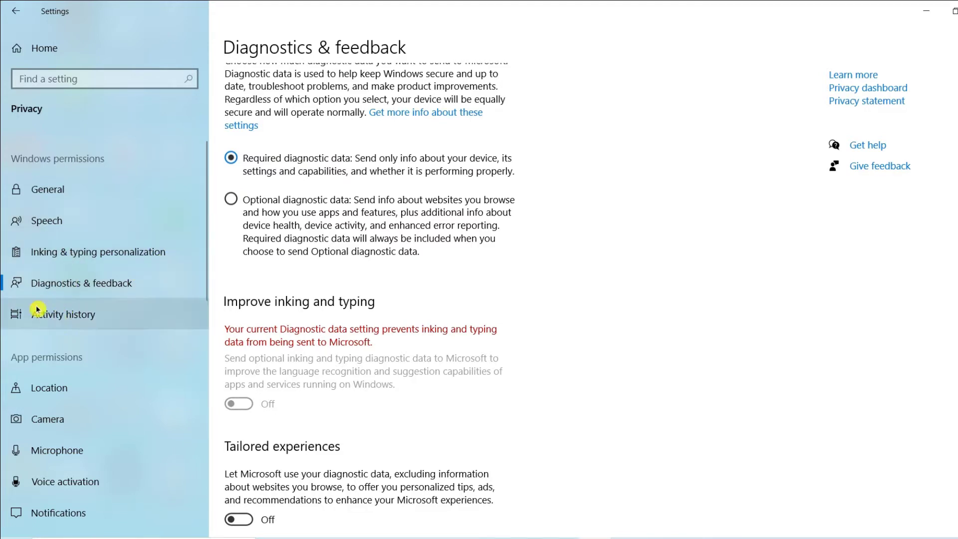
In the activity history settings, enable storing the history on this device and disable sending it to Microsoft.
left_click(51, 315)
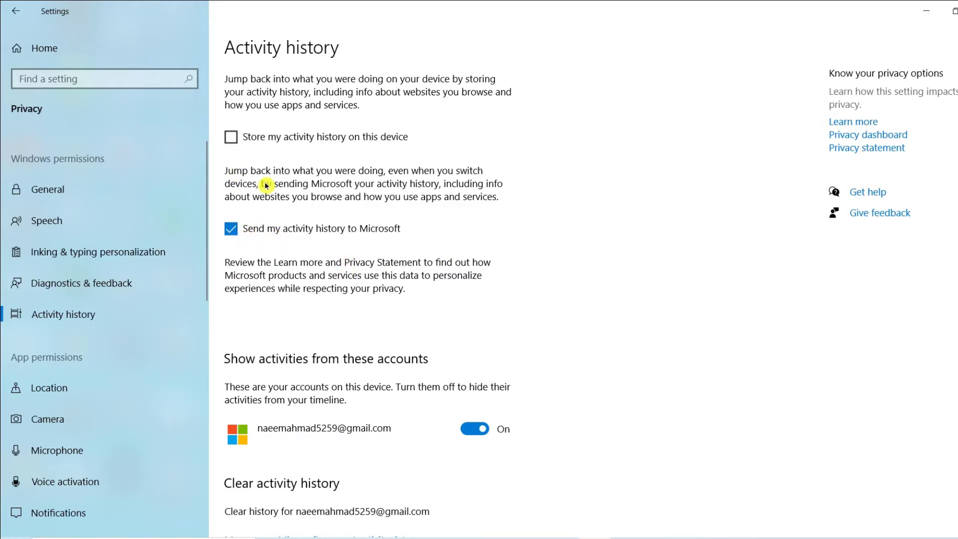
left_click(232, 139)
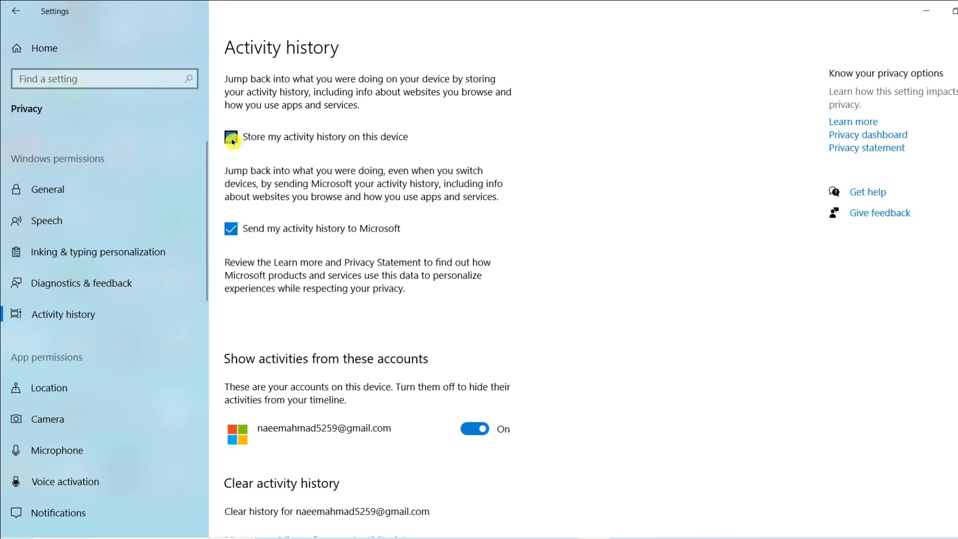
left_click(232, 229)
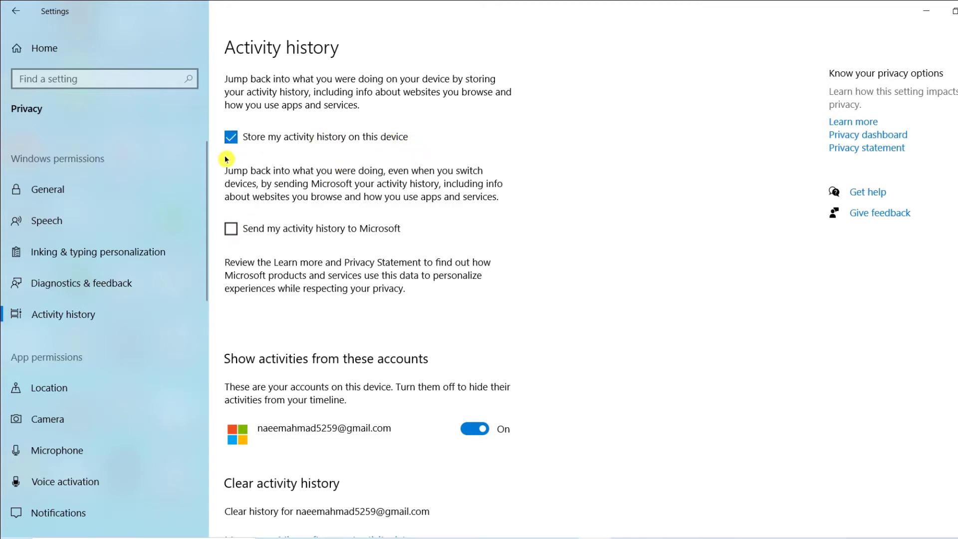
scroll(175, 210, "down", 2)
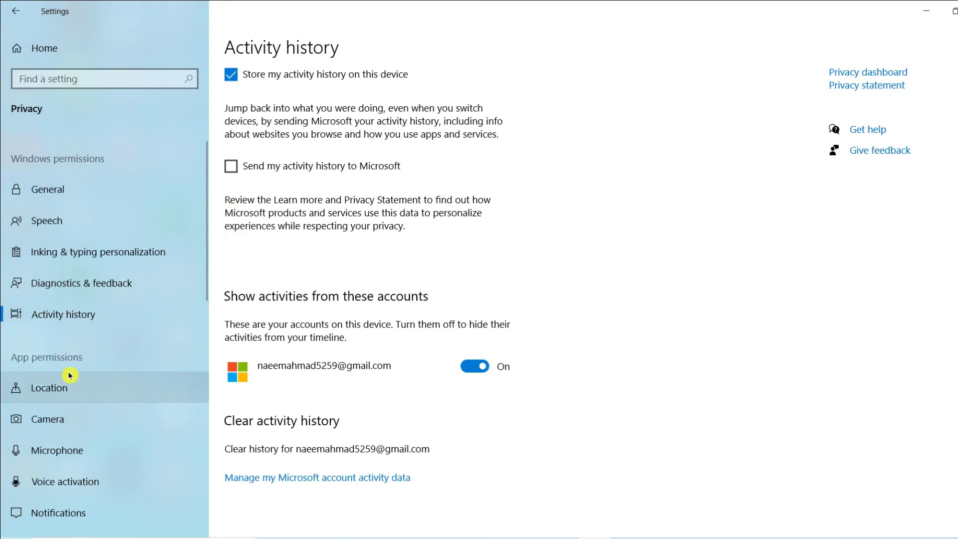
Open the location permission settings and look over the device and app access options.
scroll(50, 372, "down", 2)
left_click(81, 337)
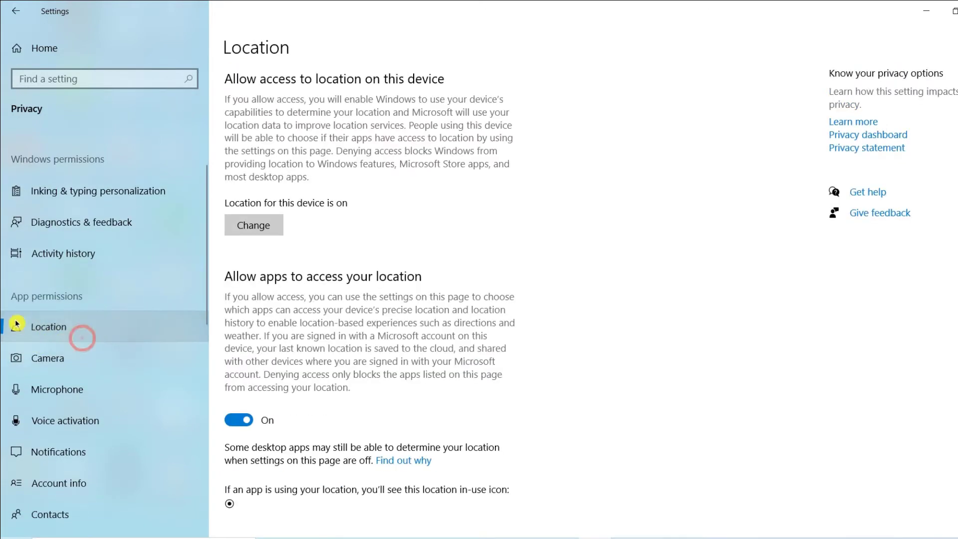
scroll(256, 443, "down", 2)
scroll(256, 444, "down", 8)
scroll(273, 372, "up", 9)
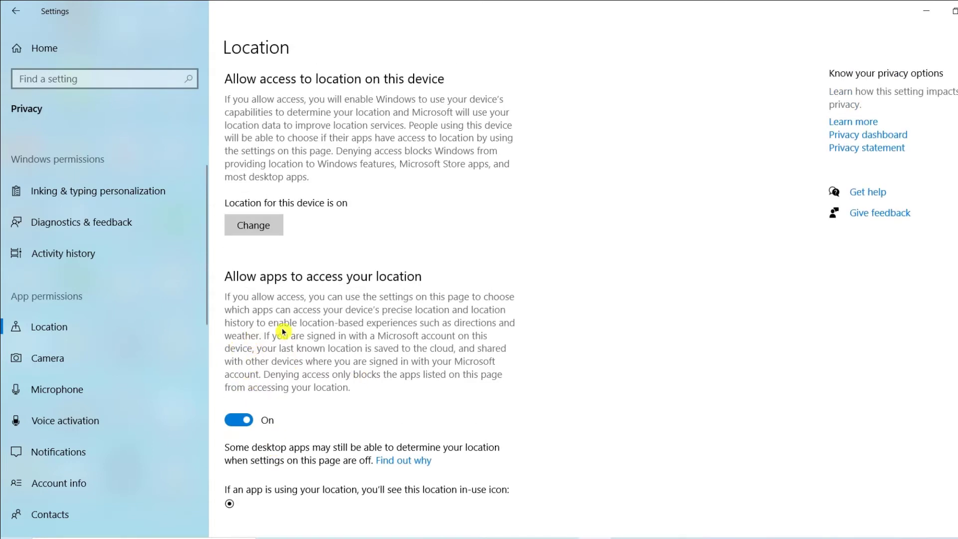
scroll(255, 359, "down", 2)
Turn off location access for this device and check the effect on the app list.
left_click(266, 147)
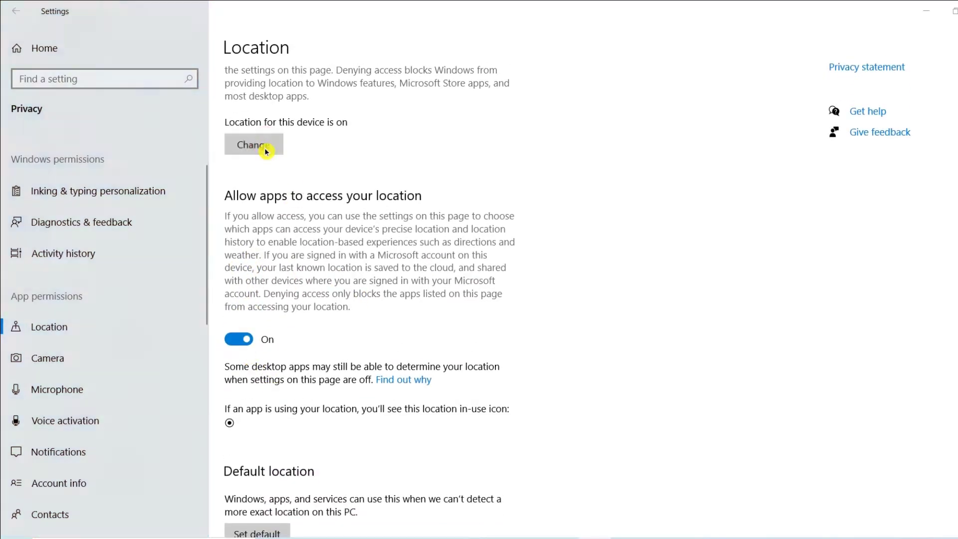
left_click(204, 102)
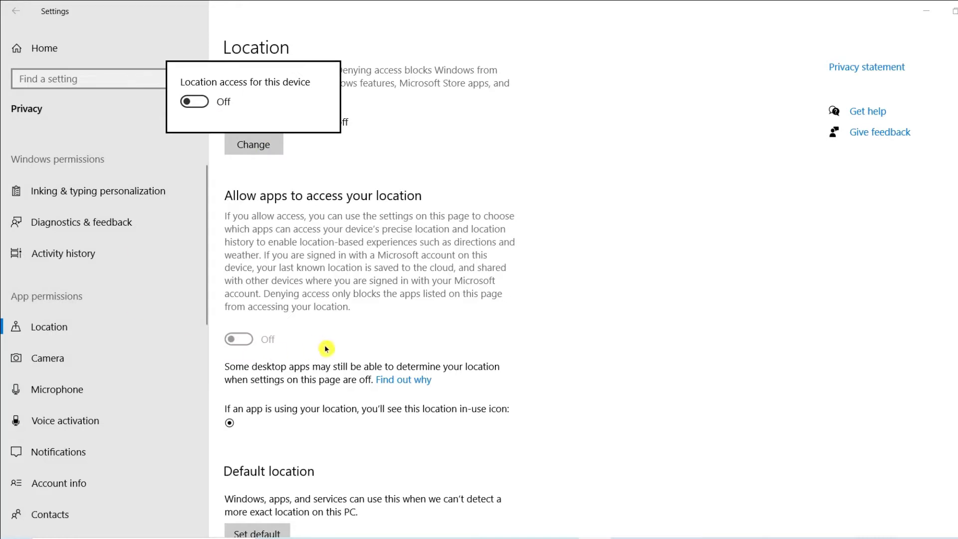
left_click(396, 342)
scroll(279, 414, "down", 7)
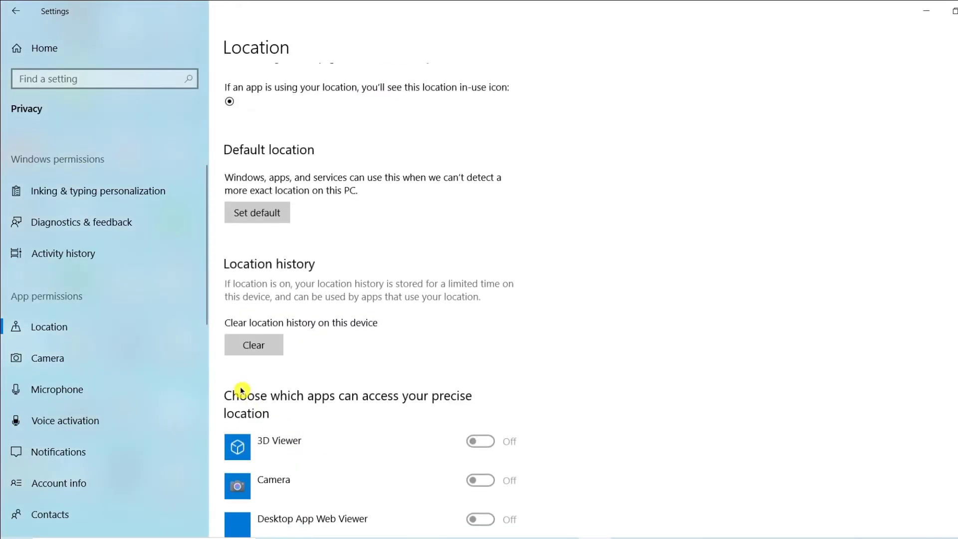
scroll(278, 429, "down", 5)
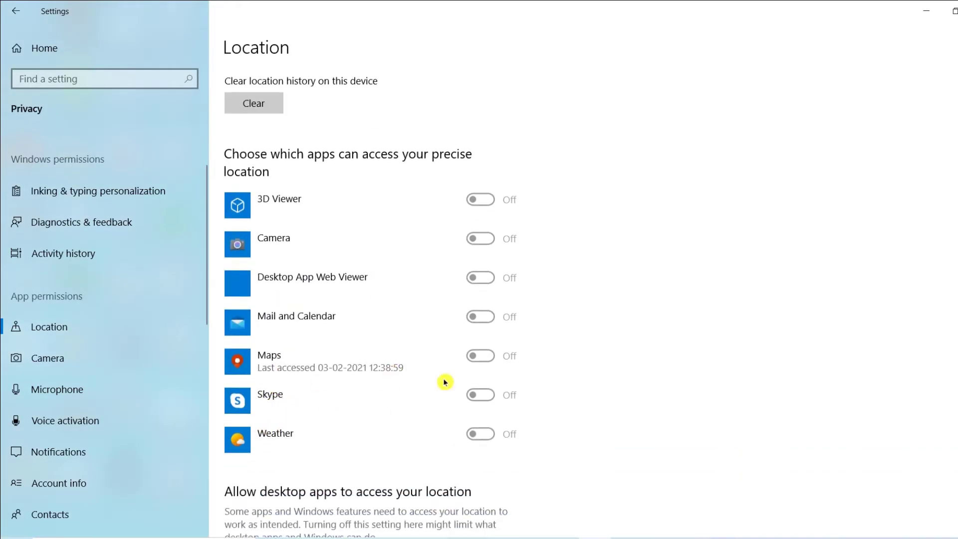
scroll(312, 349, "up", 12)
Turn location access for this device back on.
left_click(233, 149)
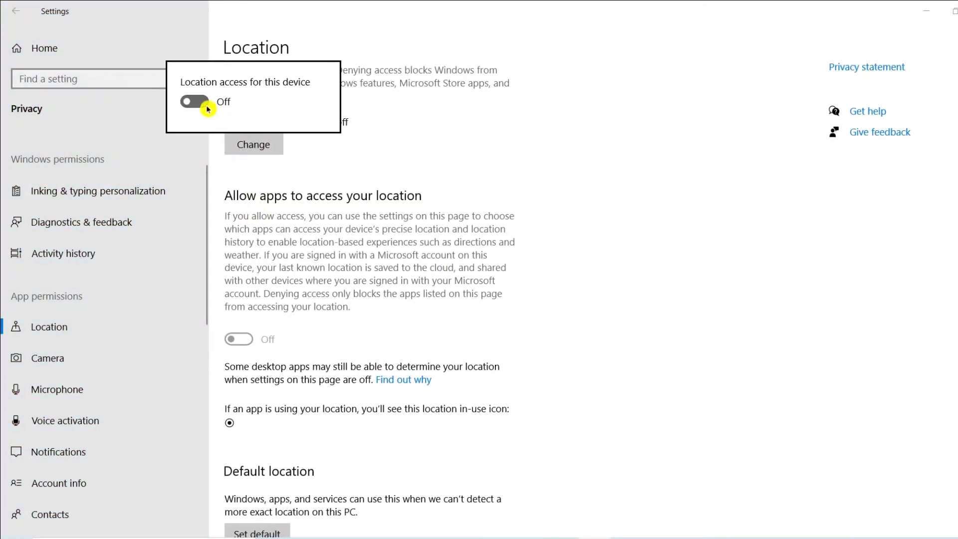
left_click(207, 108)
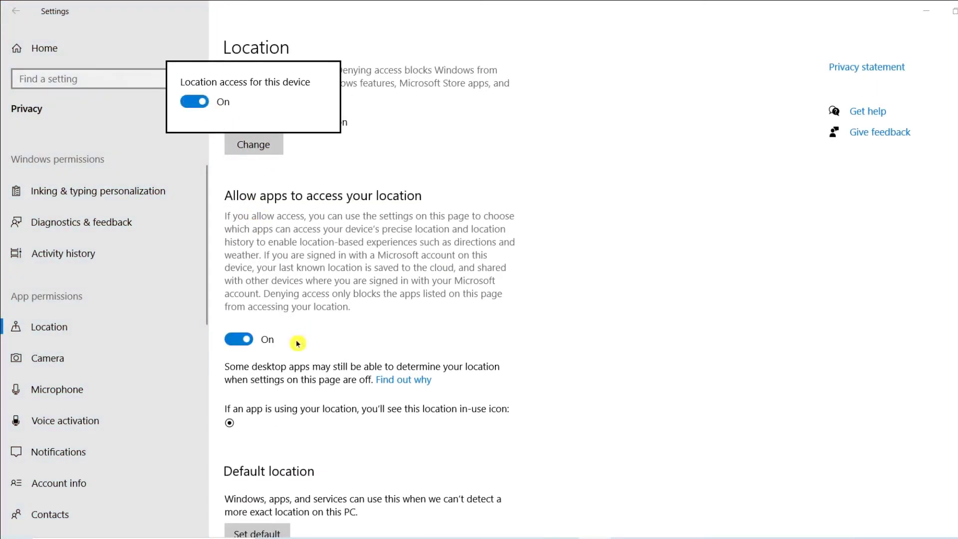
left_click(399, 207)
Turn off precise location access for 3D Viewer, Camera, Desktop App Web Viewer, Mail and Calendar, Skype and Weather, leaving Maps allowed.
scroll(301, 419, "down", 8)
scroll(306, 409, "down", 5)
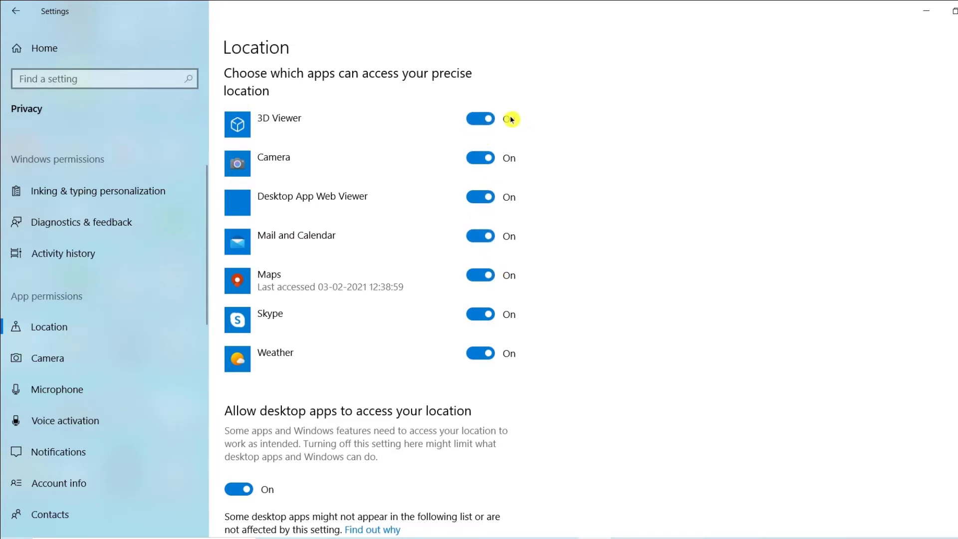
left_click(493, 119)
left_click(487, 159)
left_click(484, 202)
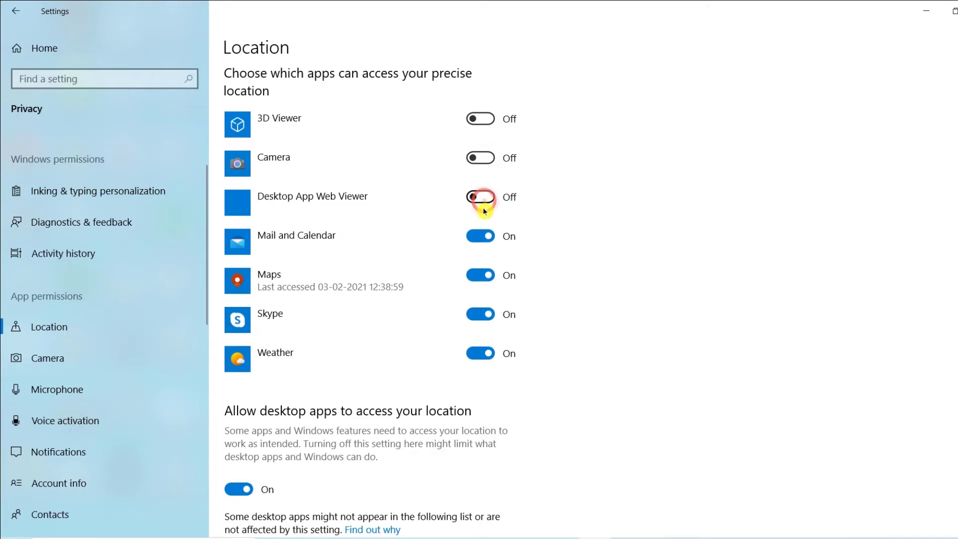
left_click(483, 239)
left_click(491, 357)
left_click(489, 321)
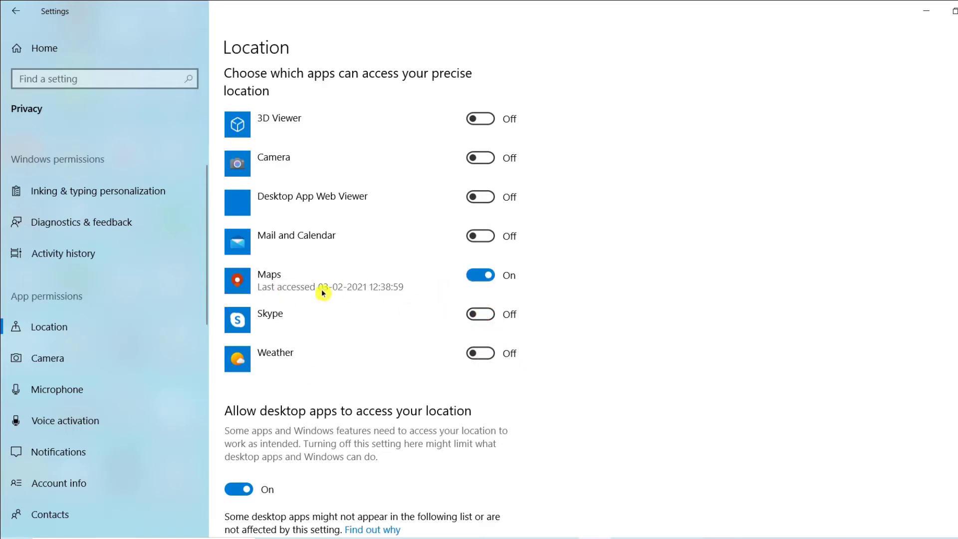
scroll(284, 456, "down", 4)
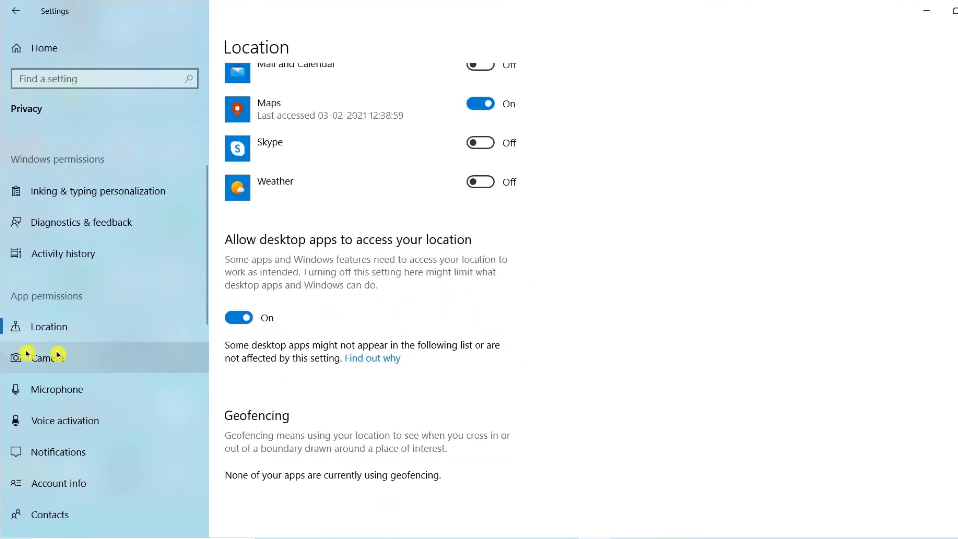
Open the camera permission settings and look over the device access and Microsoft Store app options.
scroll(94, 368, "down", 2)
left_click(78, 304)
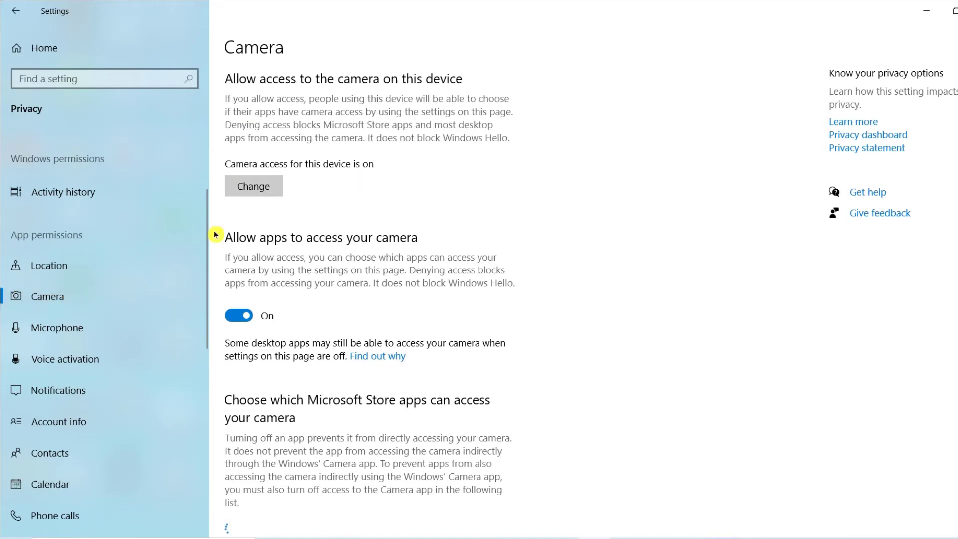
scroll(306, 338, "down", 8)
scroll(302, 398, "up", 8)
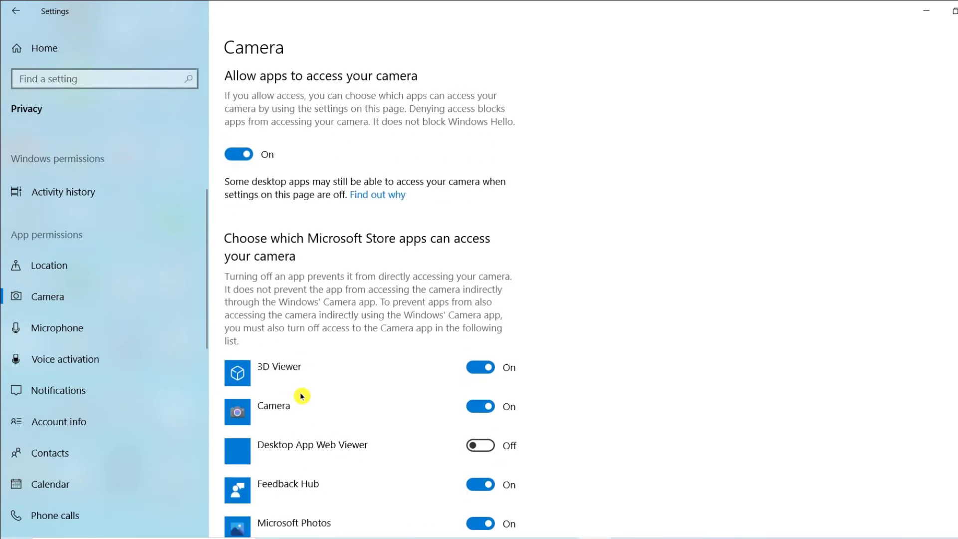
scroll(301, 394, "down", 6)
scroll(302, 392, "up", 2)
scroll(274, 385, "up", 5)
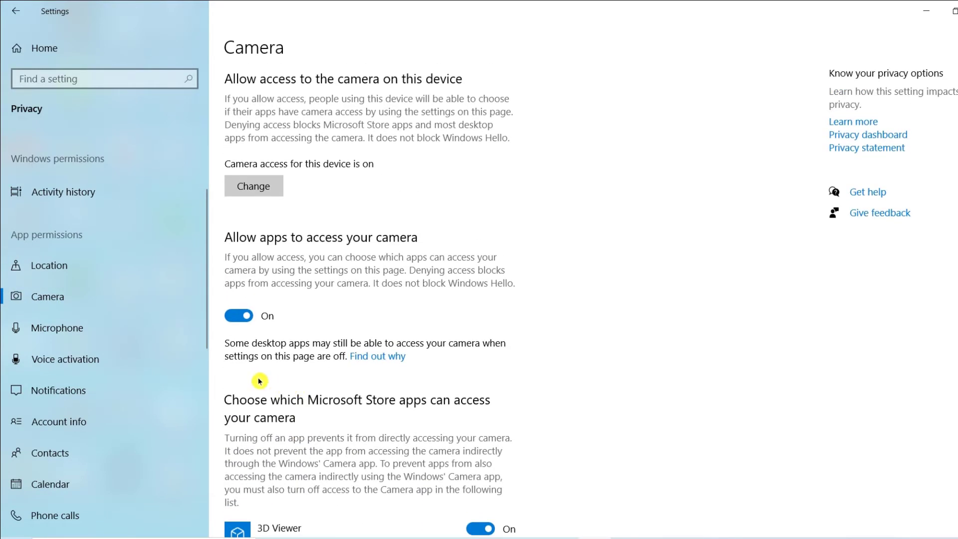
Turn off camera access for 3D Viewer and Feedback Hub in the Microsoft Store apps list.
scroll(279, 379, "down", 5)
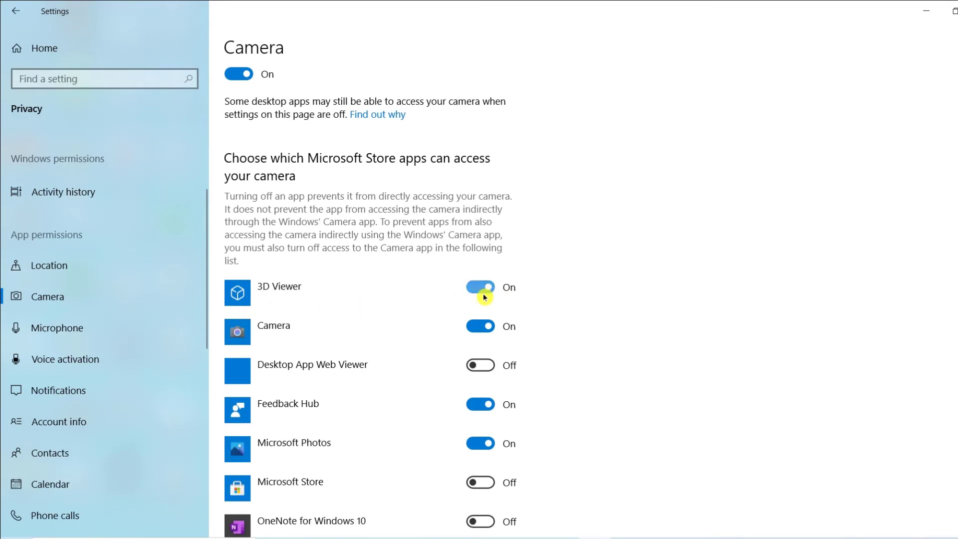
scroll(491, 374, "down", 3)
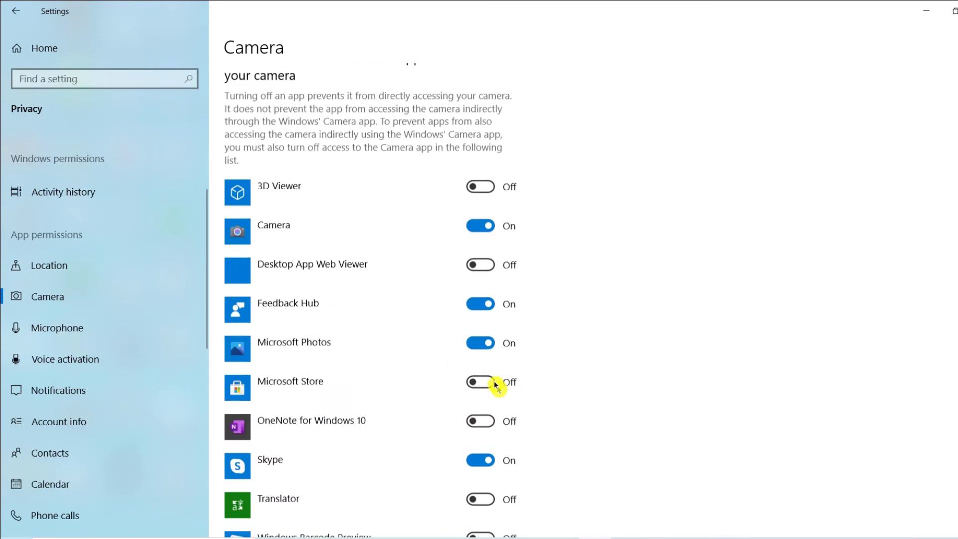
left_click(489, 244)
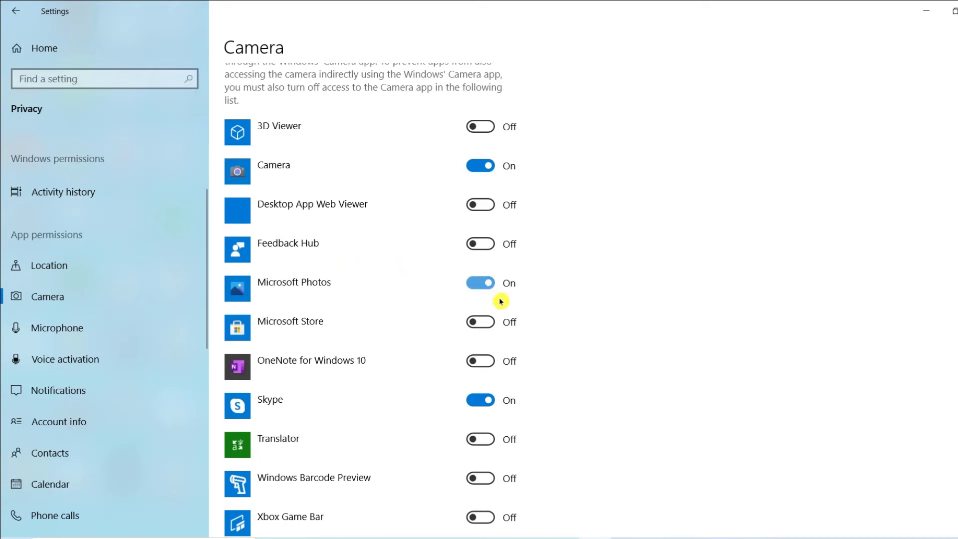
scroll(430, 297, "down", 2)
scroll(389, 409, "up", 8)
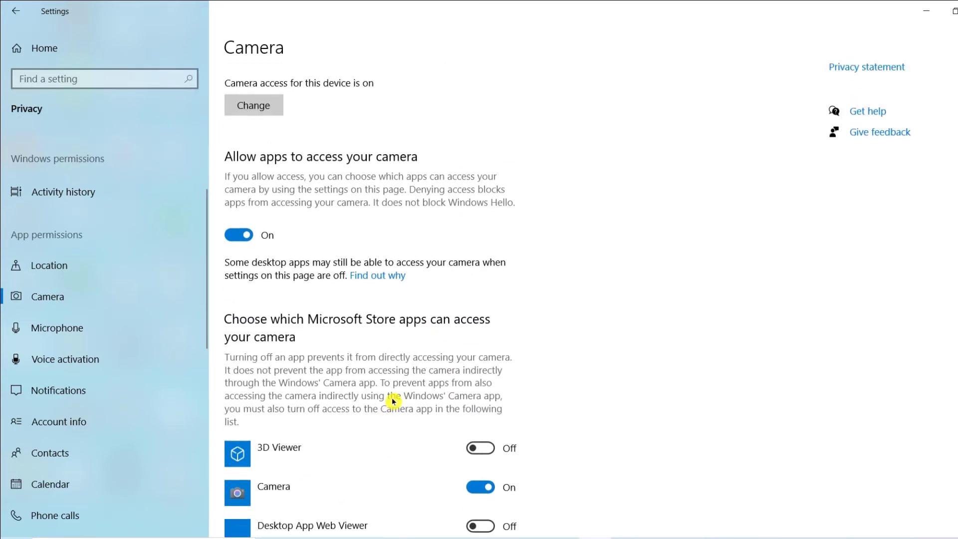
scroll(392, 402, "up", 3)
scroll(389, 392, "down", 6)
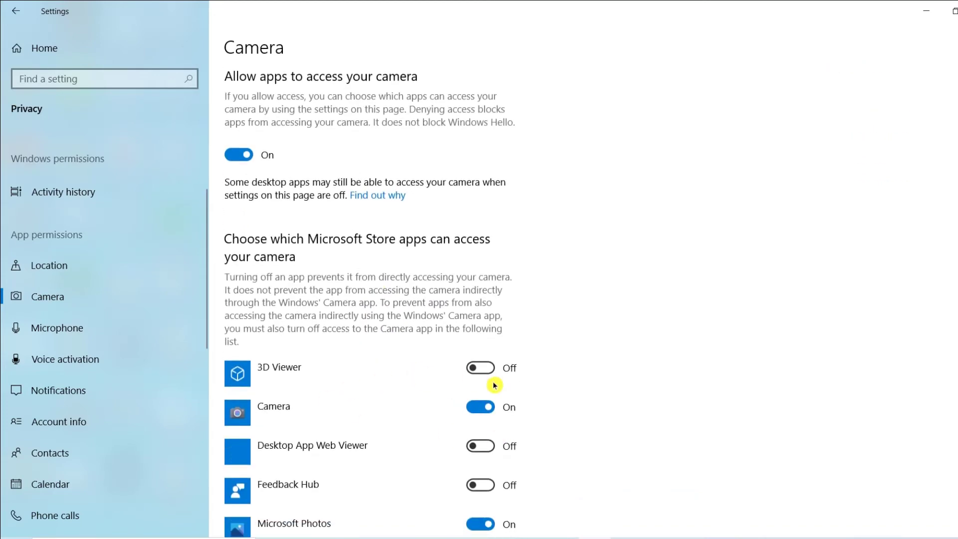
scroll(439, 412, "down", 10)
scroll(465, 408, "up", 14)
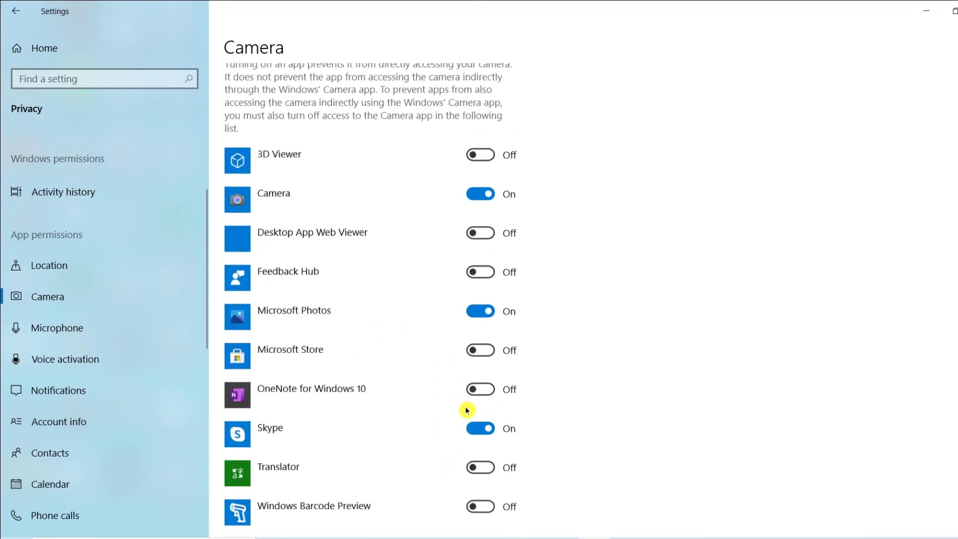
Open the microphone permission settings and turn off microphone access for 3D Viewer and Cortana.
scroll(429, 402, "up", 1)
scroll(400, 411, "down", 5)
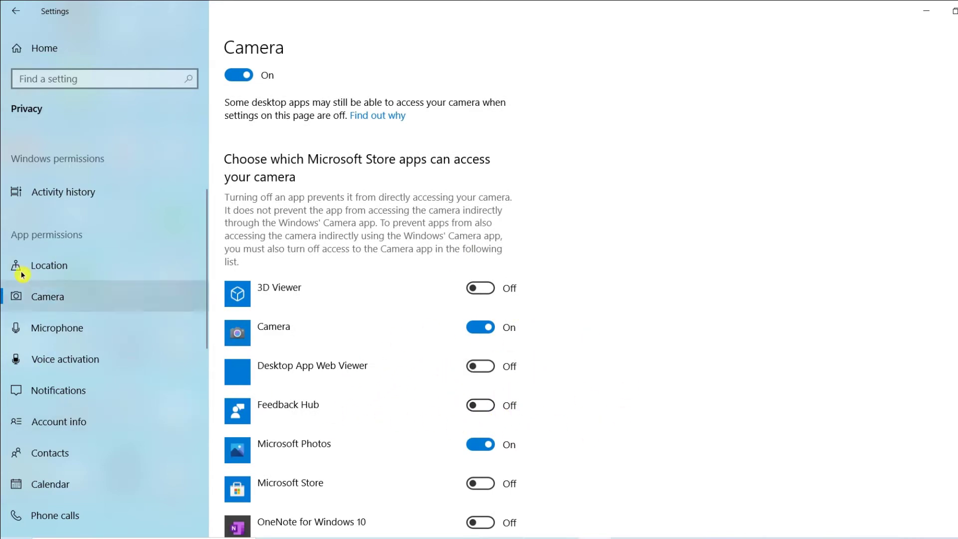
left_click(41, 331)
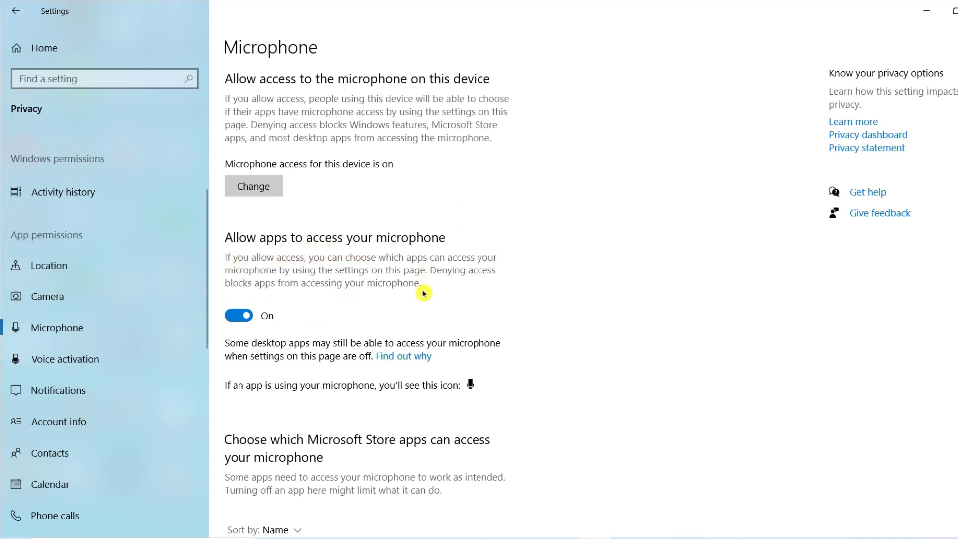
scroll(425, 287, "down", 5)
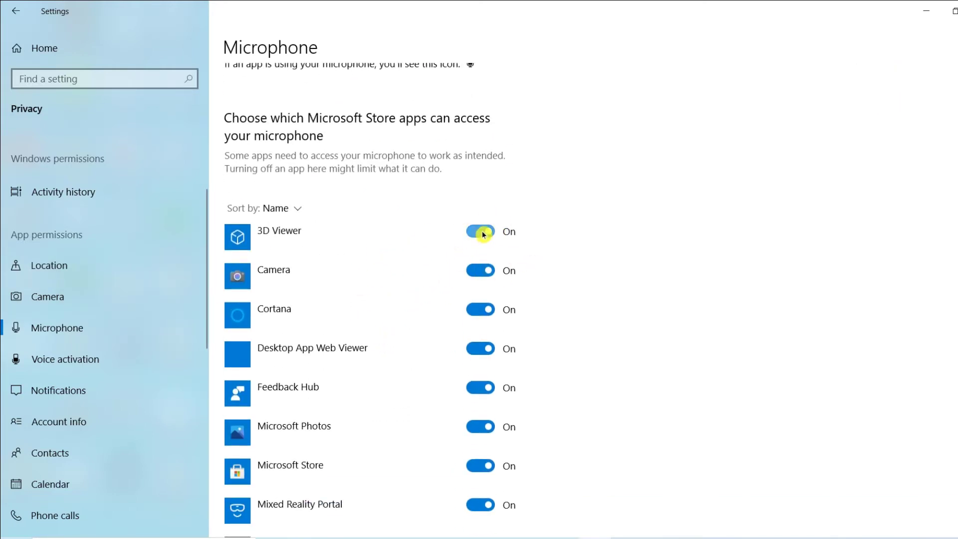
left_click(493, 233)
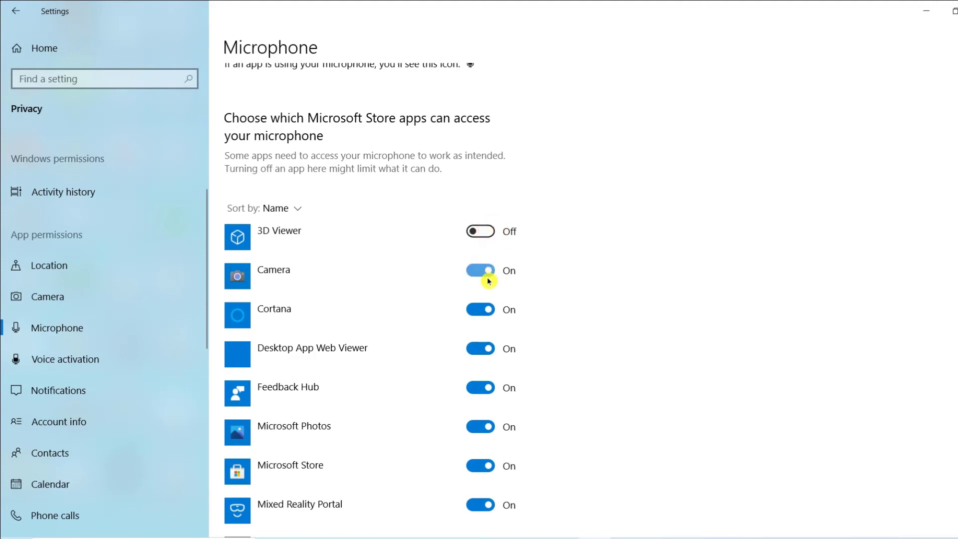
left_click(490, 310)
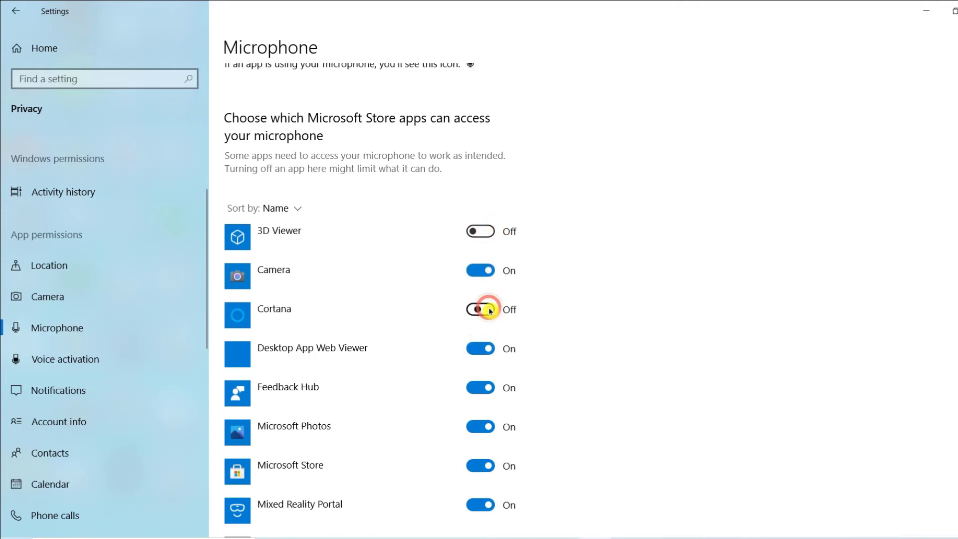
Turn off microphone access for Feedback Hub, Microsoft Store and Mixed Reality Portal.
scroll(434, 334, "down", 2)
left_click(486, 307)
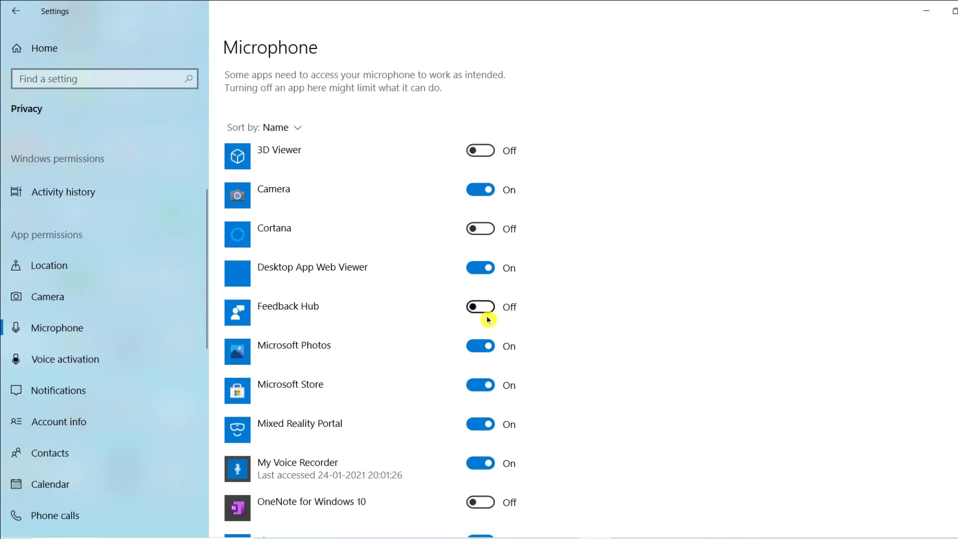
left_click(491, 389)
left_click(490, 428)
scroll(489, 439, "down", 3)
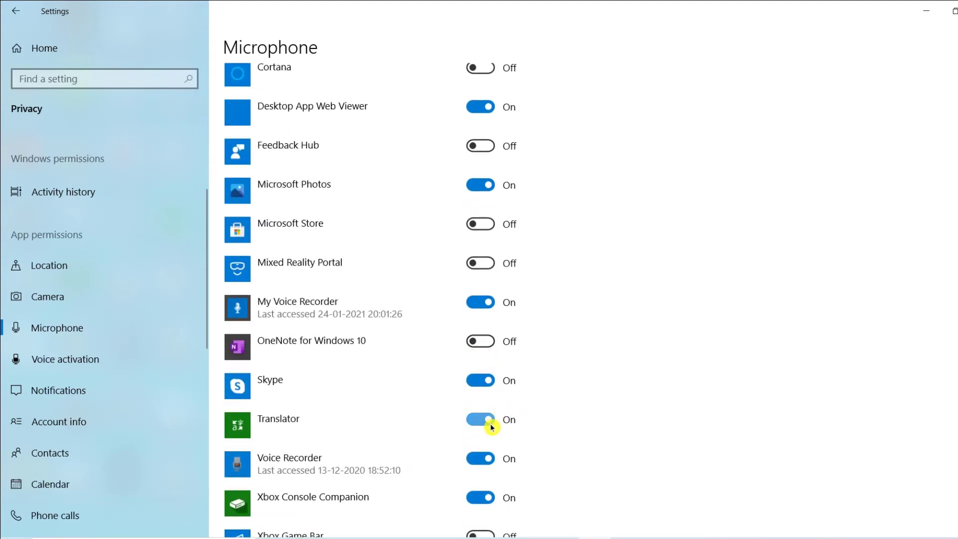
scroll(554, 457, "down", 2)
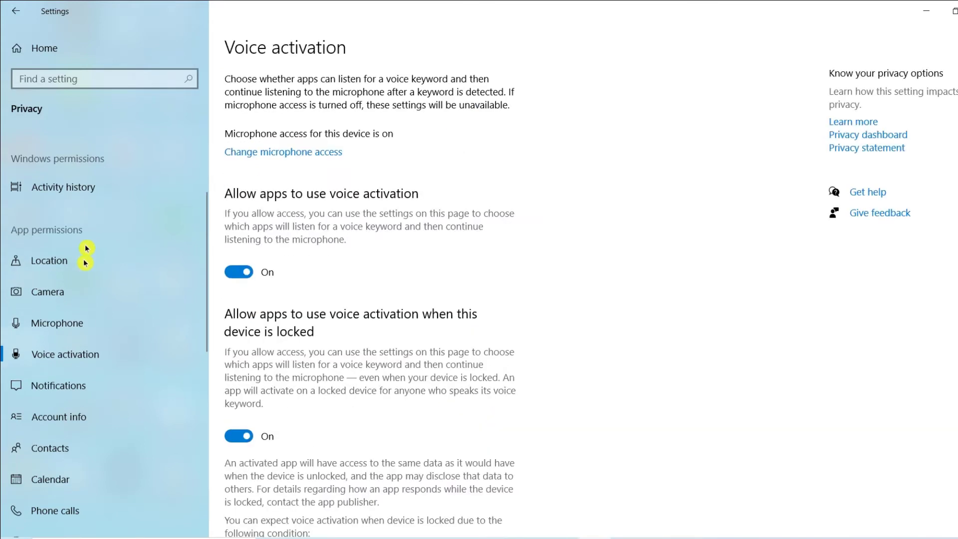
Open the voice activation settings and stop apps from using voice activation.
left_click(88, 338)
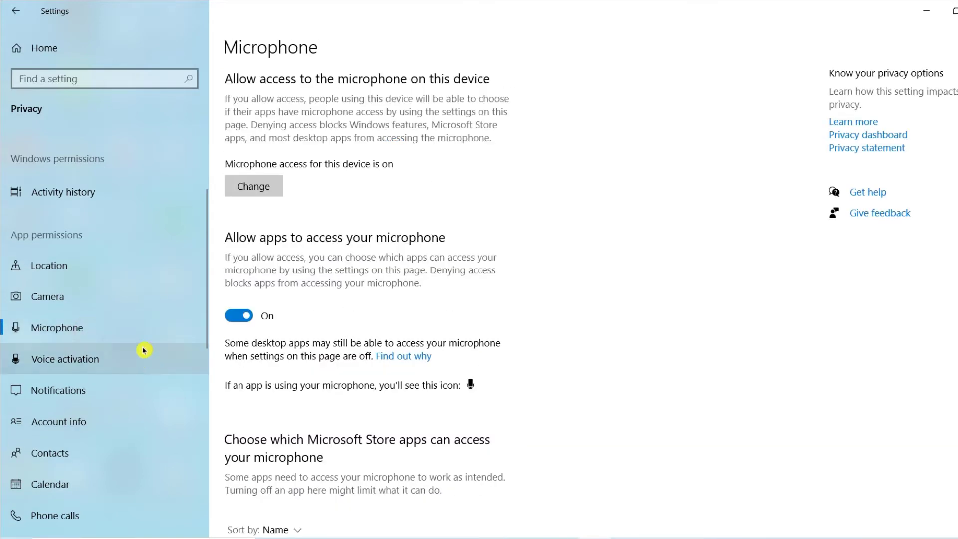
left_click(90, 375)
scroll(289, 368, "down", 5)
scroll(303, 374, "up", 4)
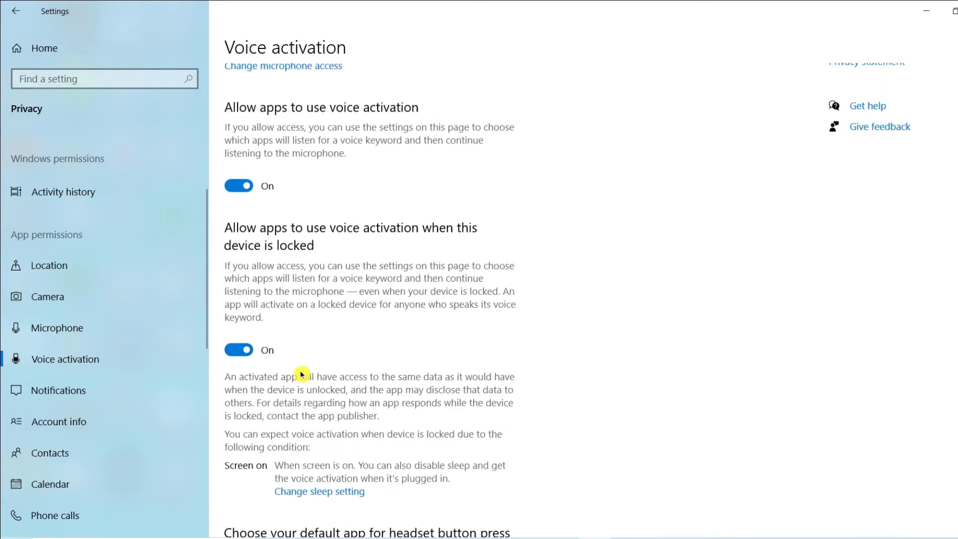
left_click(242, 204)
scroll(249, 220, "up", 1)
scroll(138, 396, "down", 1)
scroll(137, 397, "down", 3)
scroll(75, 279, "up", 4)
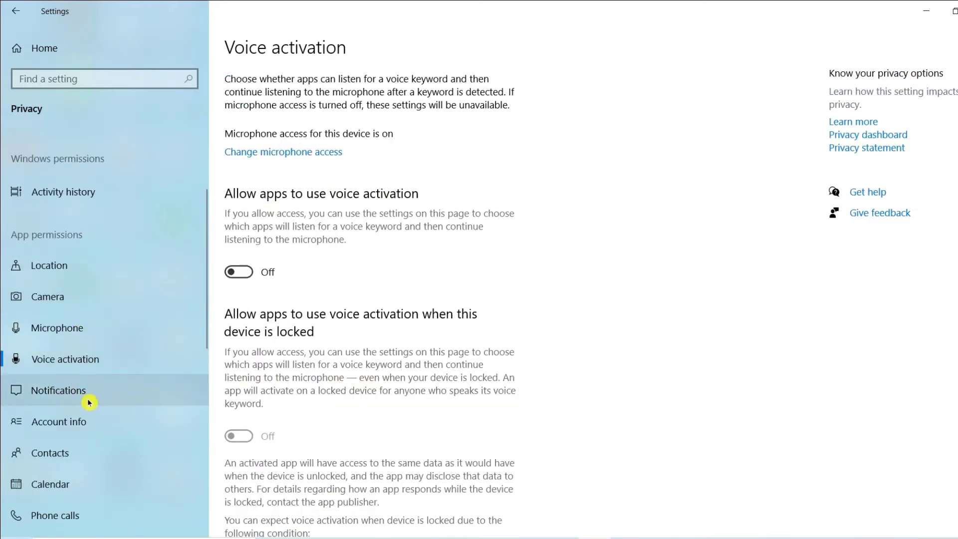
Turn off app access to notifications and take a brief look at the Windows action center.
left_click(89, 402)
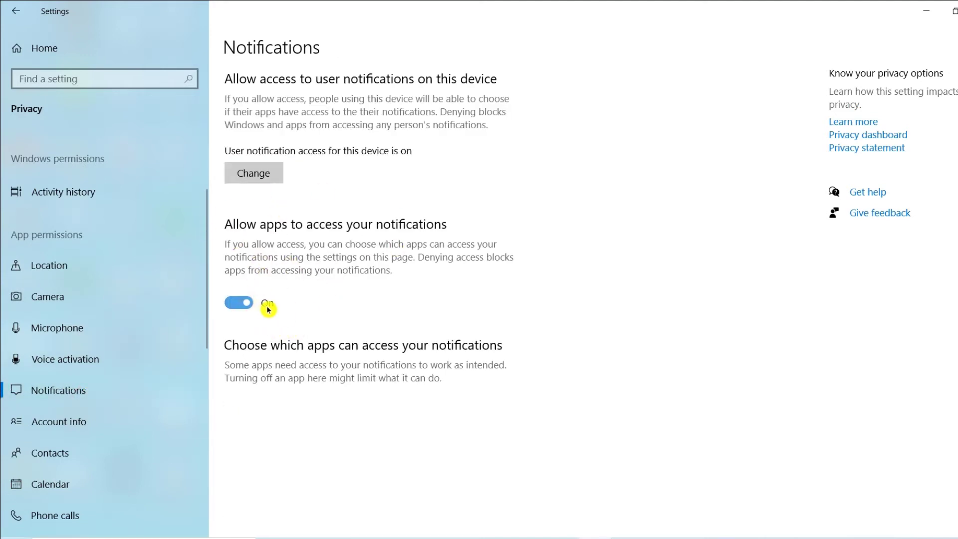
left_click(243, 304)
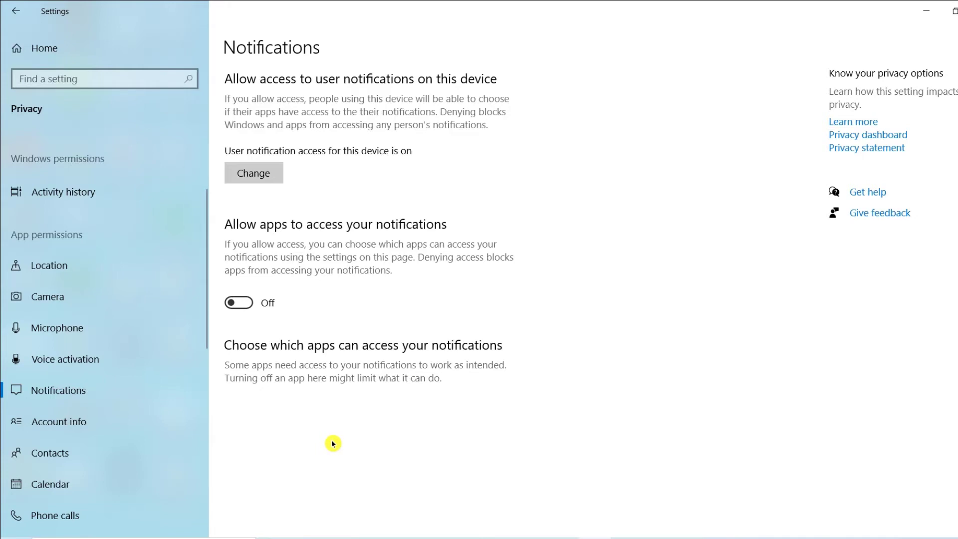
left_click(956, 537)
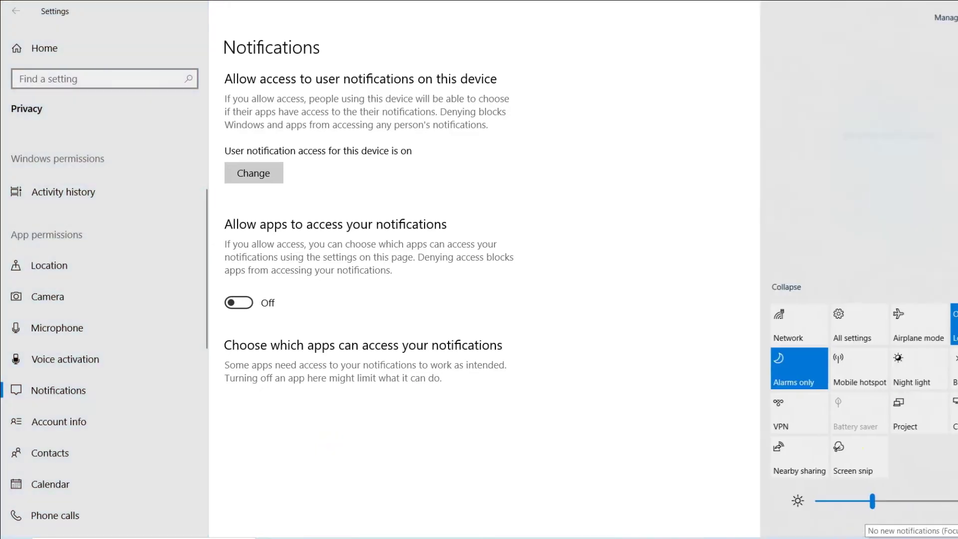
left_click(653, 166)
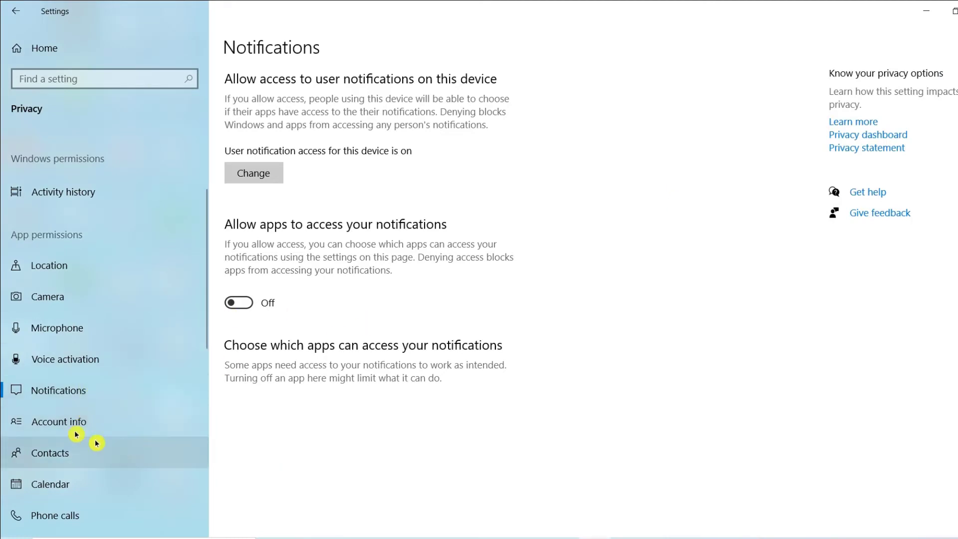
Open the account info permissions and look over which apps can access the account info.
left_click(76, 421)
scroll(354, 375, "down", 1)
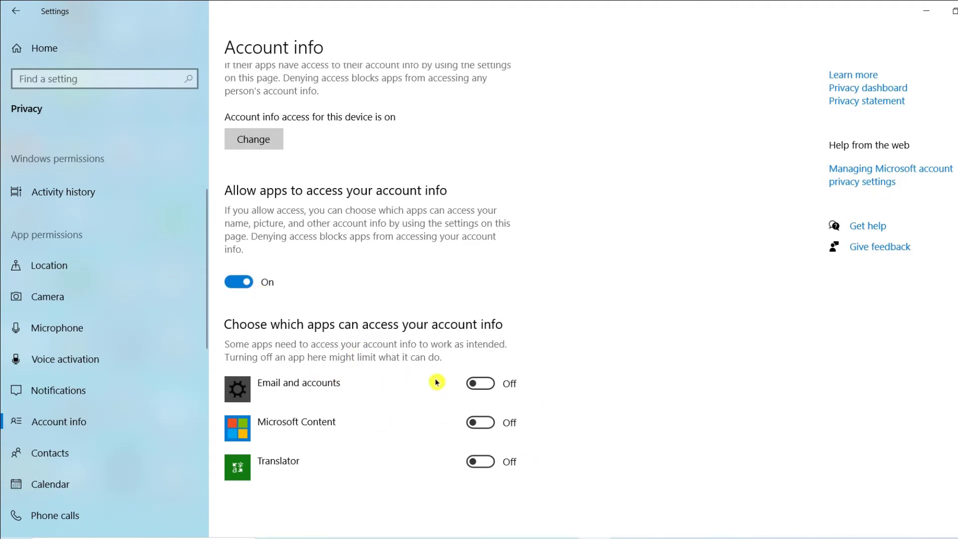
scroll(44, 449, "down", 1)
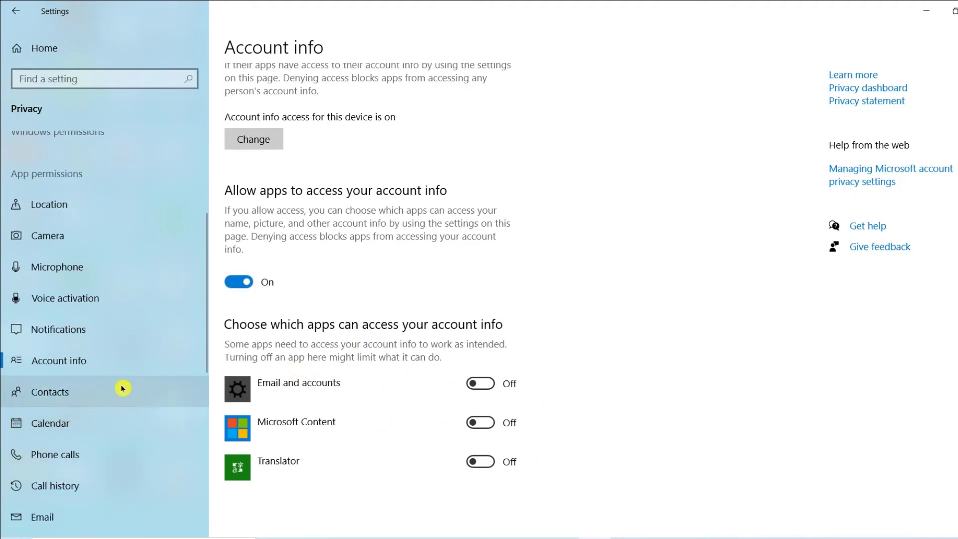
Turn off app access to contacts and to the calendar in the app permissions.
left_click(71, 387)
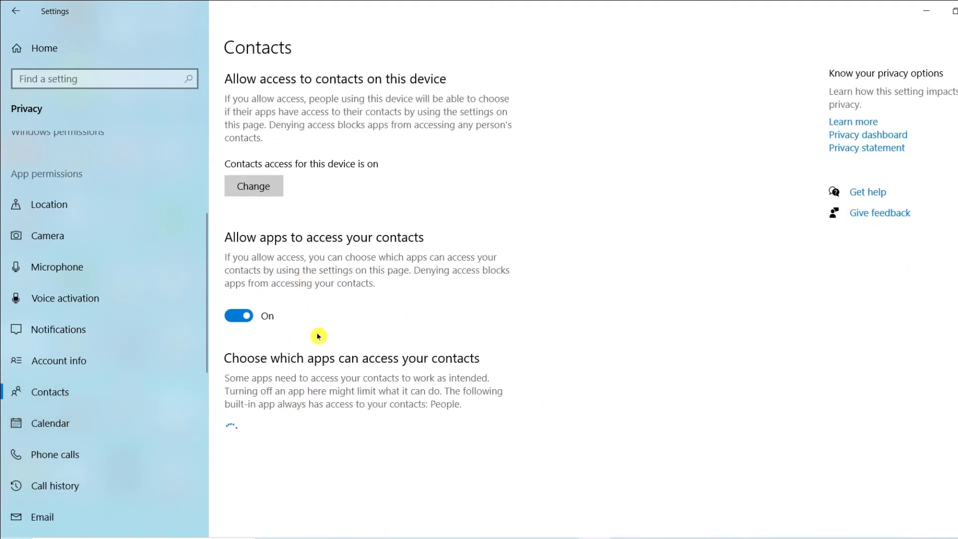
scroll(374, 359, "down", 2)
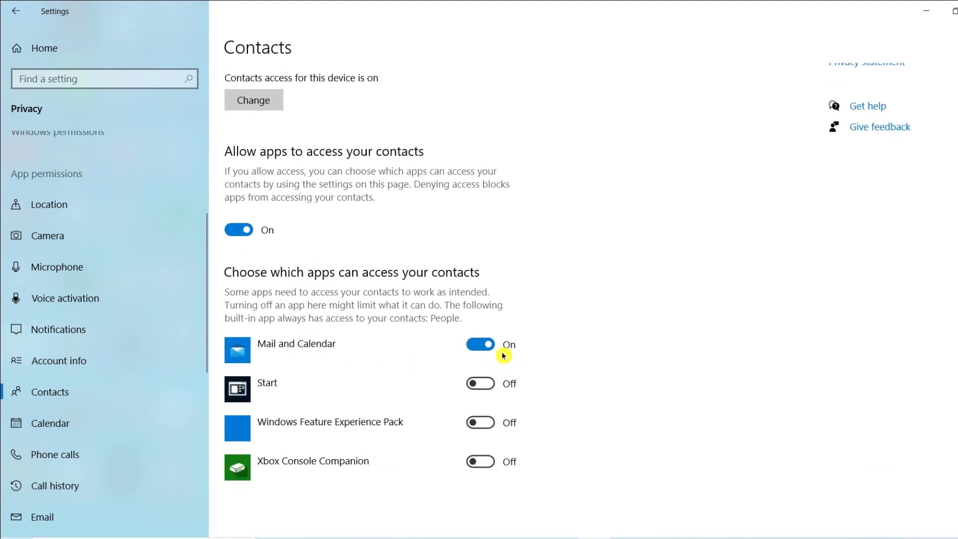
left_click(247, 230)
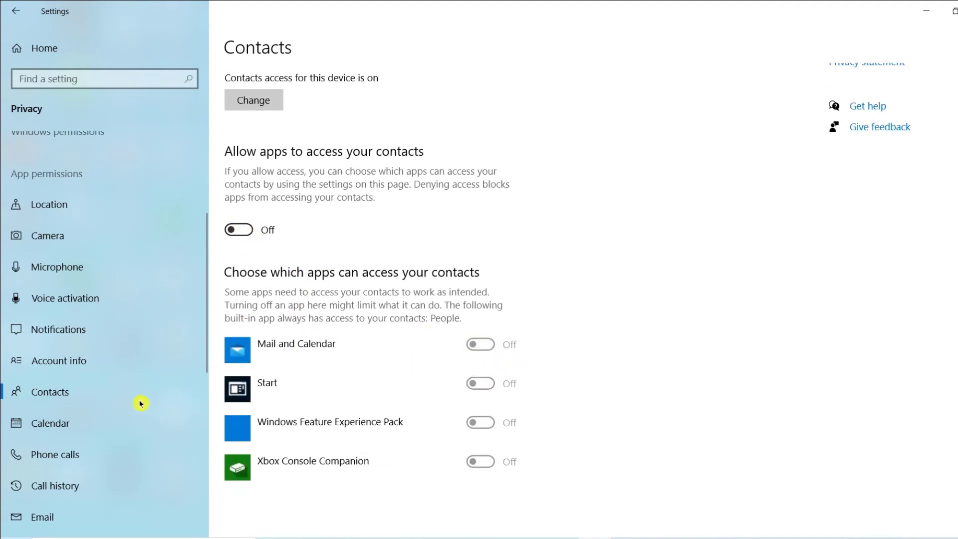
left_click(80, 421)
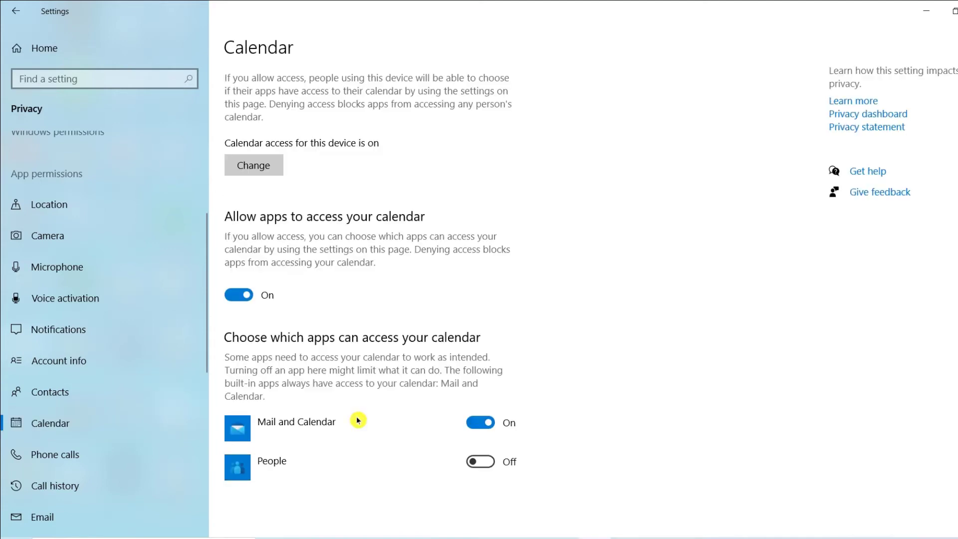
left_click(251, 298)
Stop apps from making phone calls and turn off app access to the call history.
left_click(112, 456)
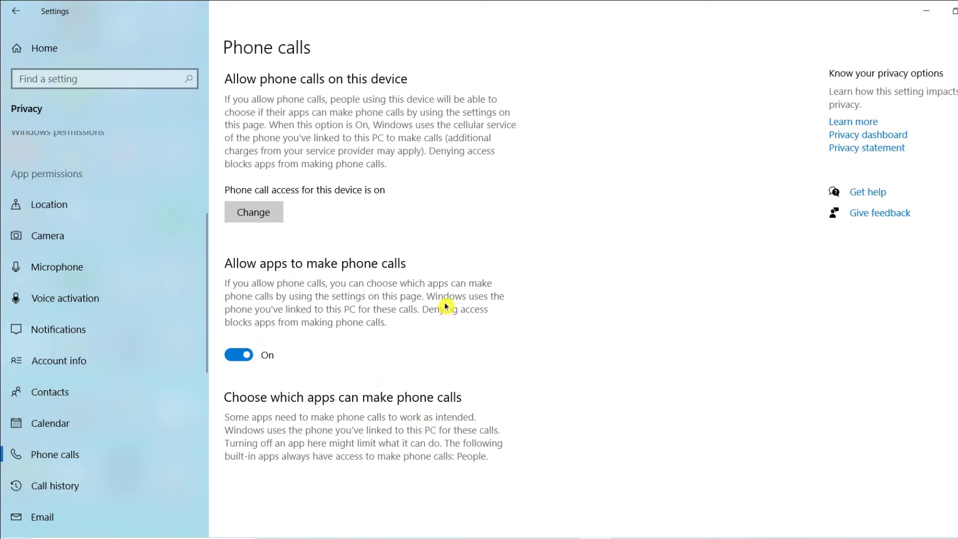
left_click(240, 356)
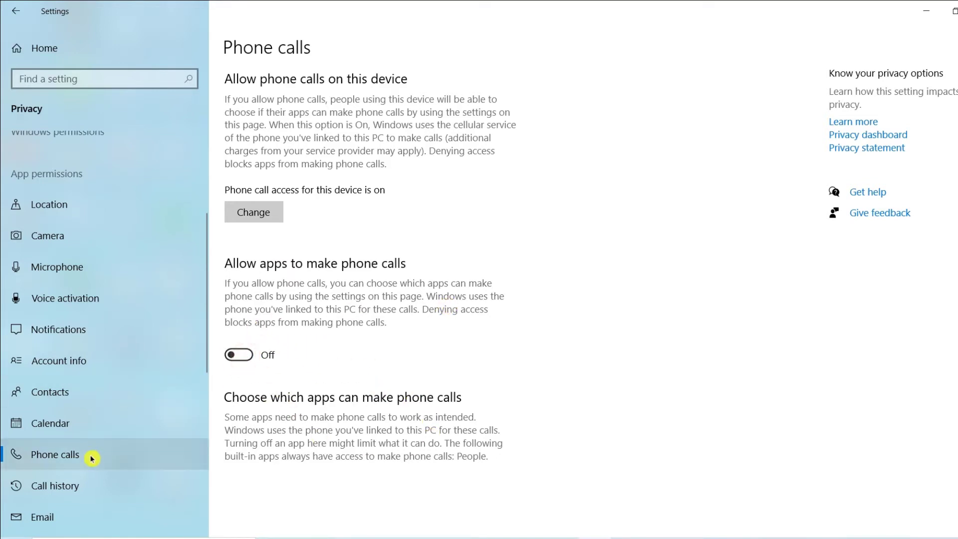
scroll(88, 455, "down", 3)
left_click(63, 305)
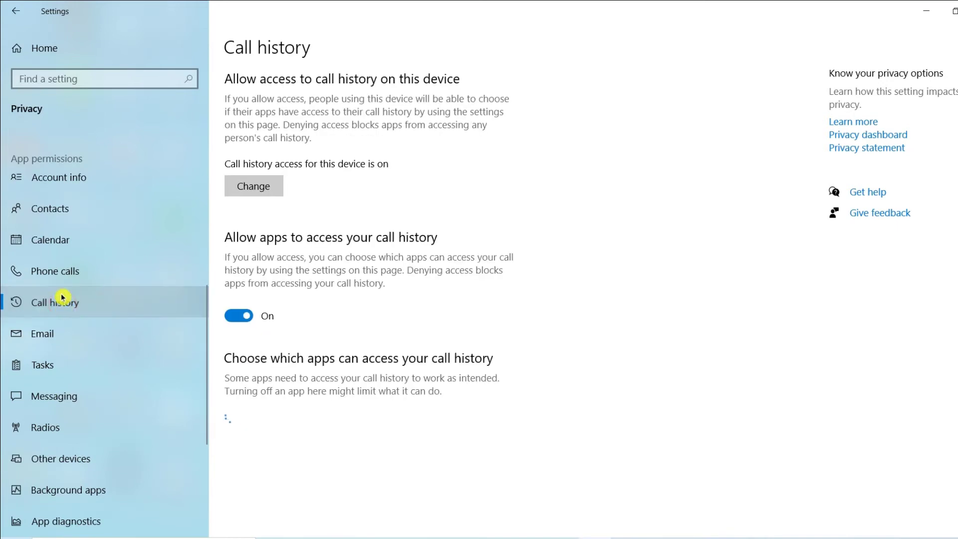
left_click(248, 317)
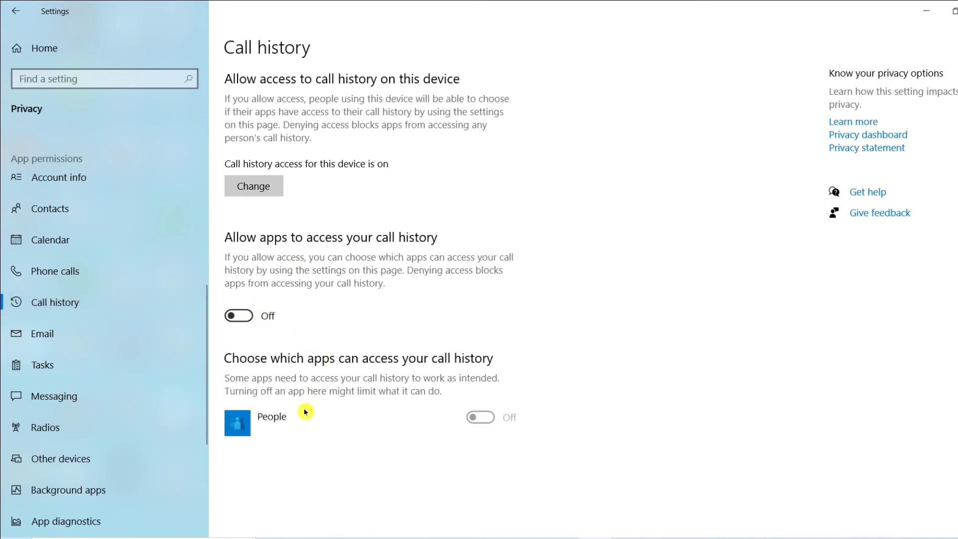
Turn off app access to email and to tasks in the app permissions.
left_click(58, 341)
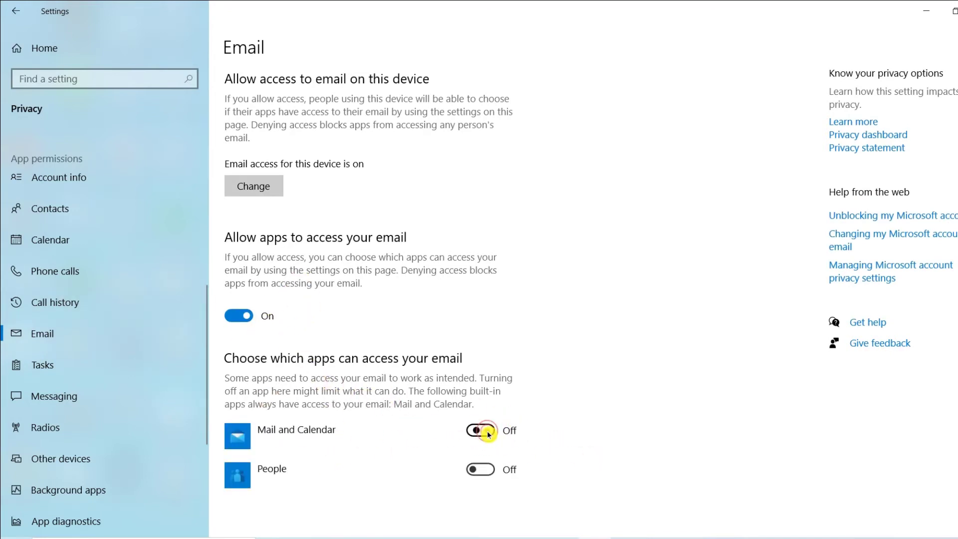
left_click(242, 316)
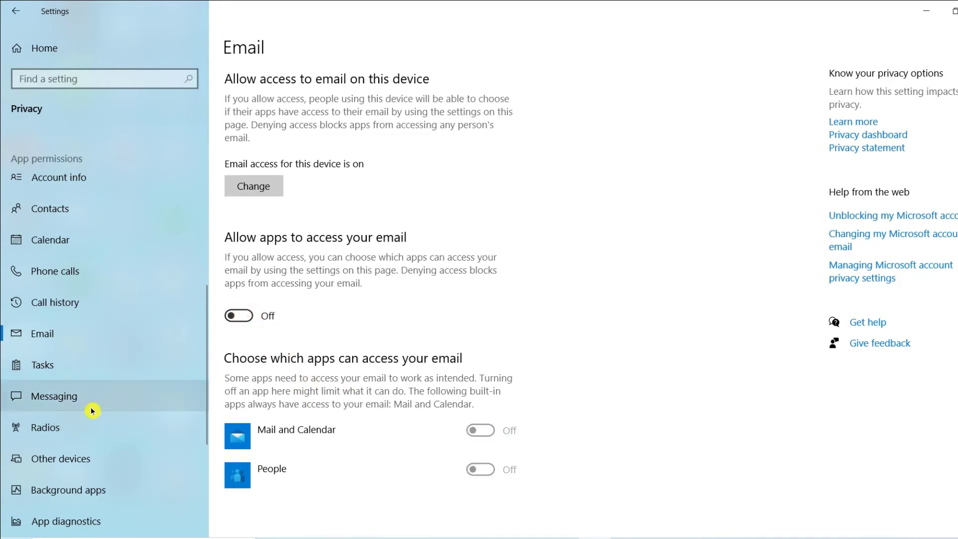
left_click(53, 369)
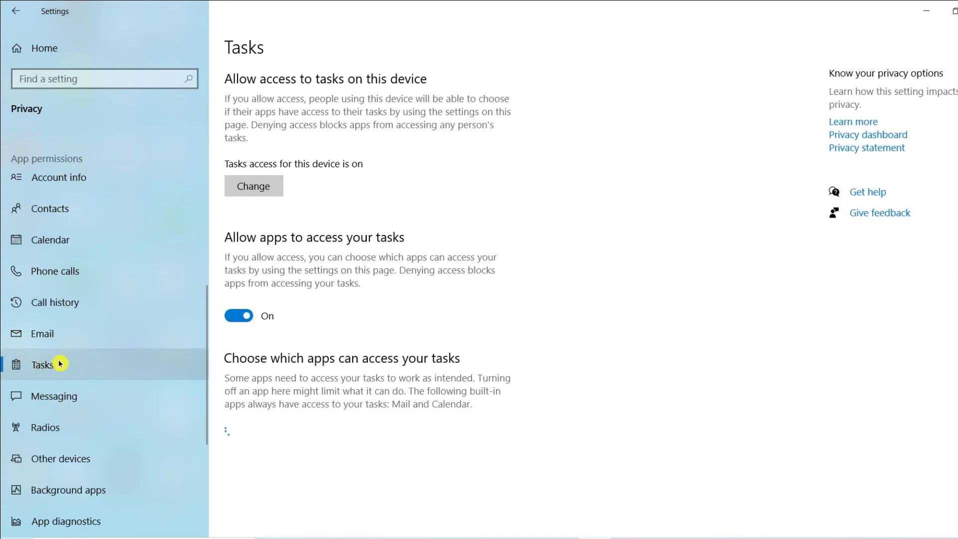
left_click(239, 315)
Stop apps from reading or sending messages and from controlling the device radios.
left_click(61, 399)
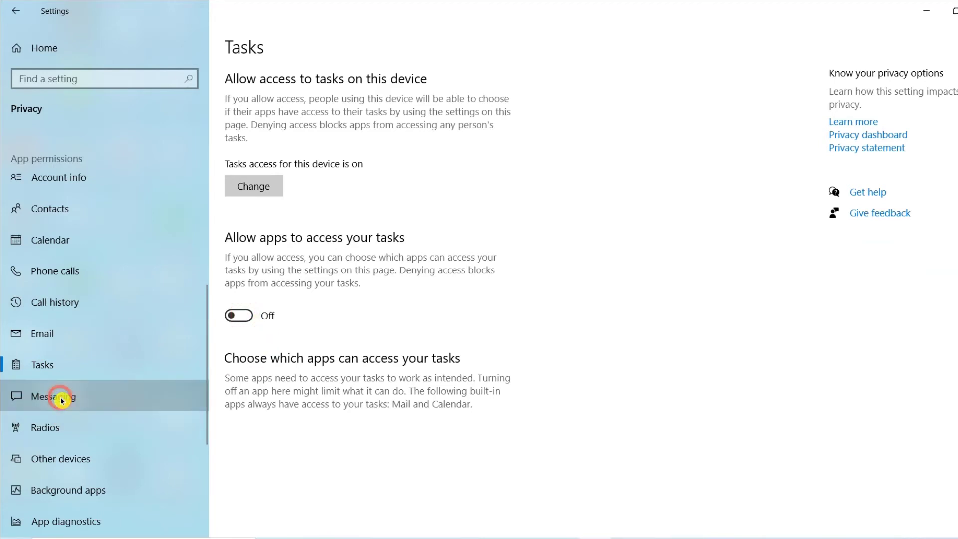
left_click(243, 335)
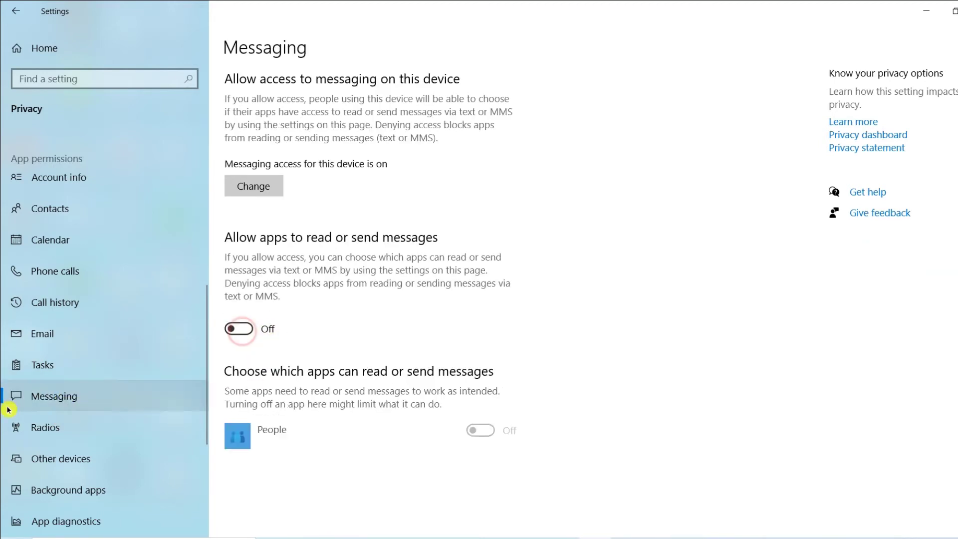
left_click(66, 428)
left_click(244, 325)
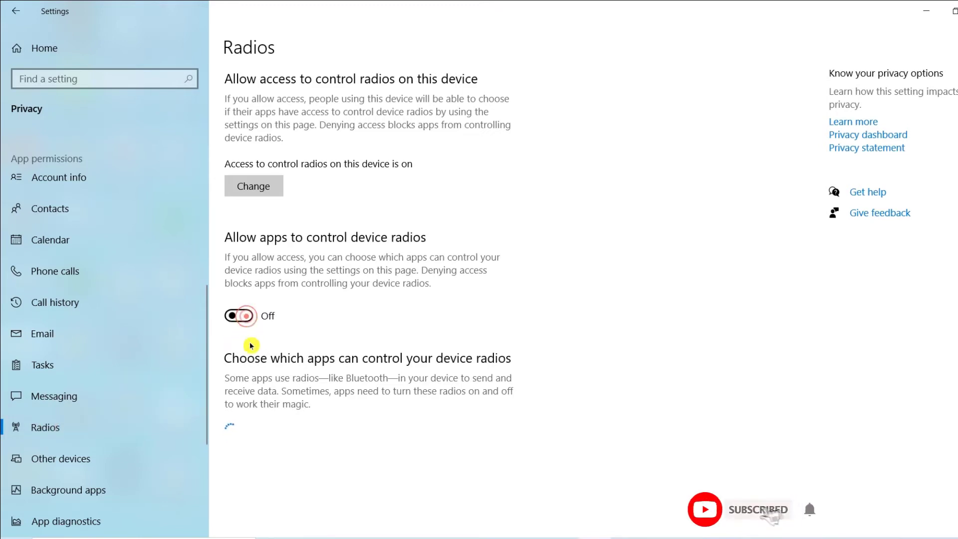
Turn off communication with unpaired devices under Other devices and open the background apps settings.
left_click(95, 468)
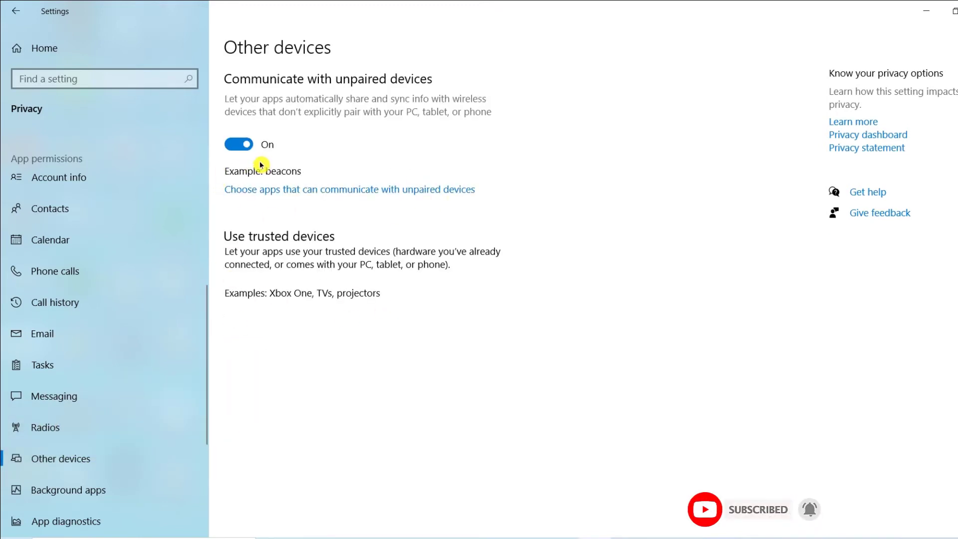
left_click(249, 146)
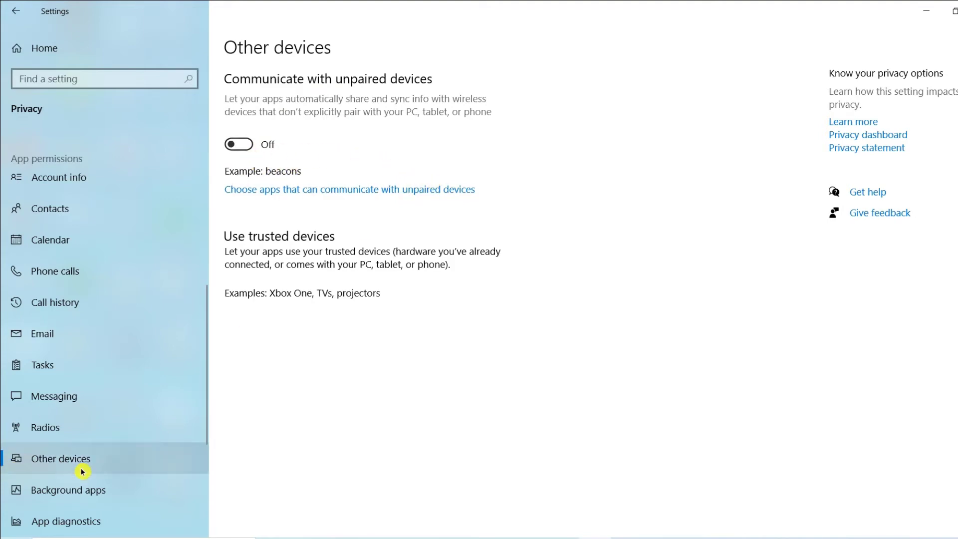
scroll(64, 457, "down", 2)
left_click(115, 379)
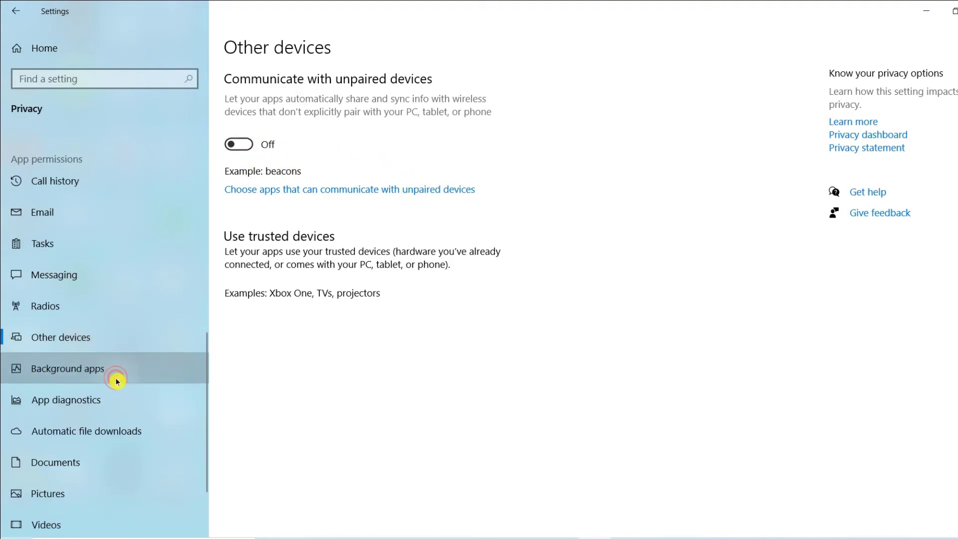
left_click(82, 369)
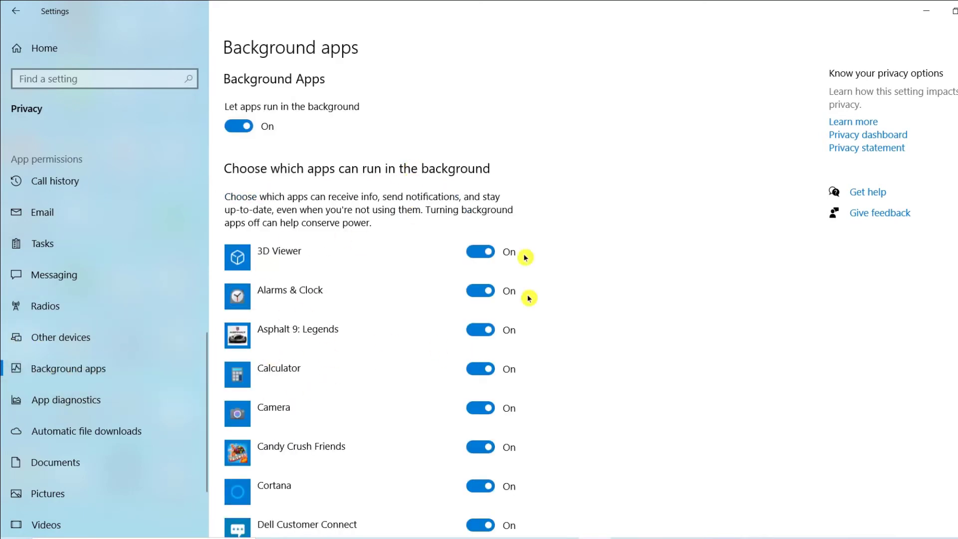
Look over the background app list and stop 3D Viewer, Alarms & Clock and Calculator from running in the background.
scroll(429, 384, "down", 10)
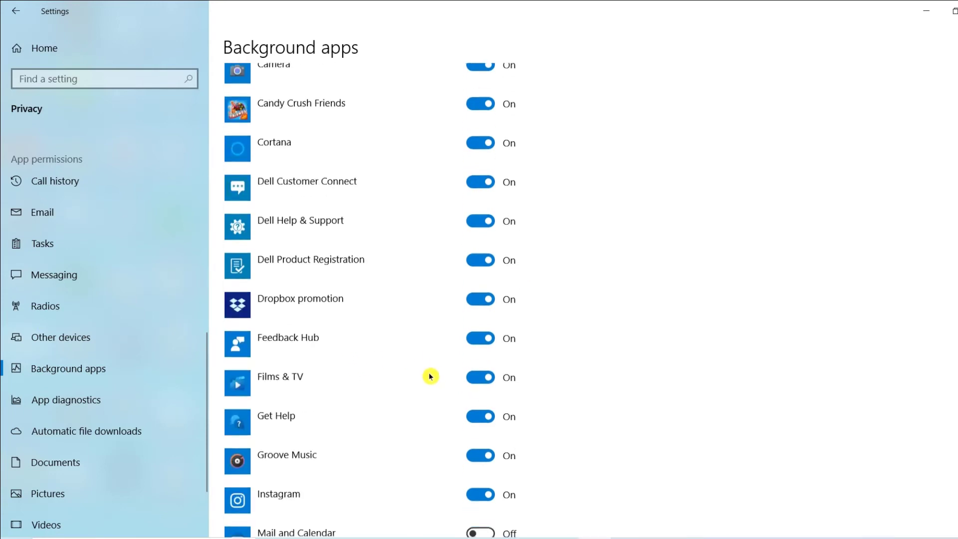
scroll(429, 409, "down", 6)
scroll(429, 414, "up", 13)
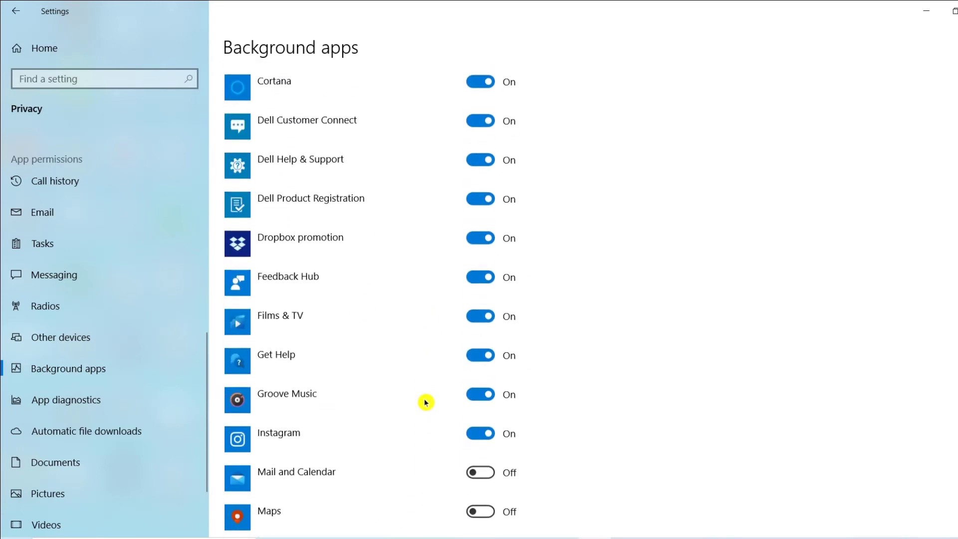
scroll(425, 402, "up", 3)
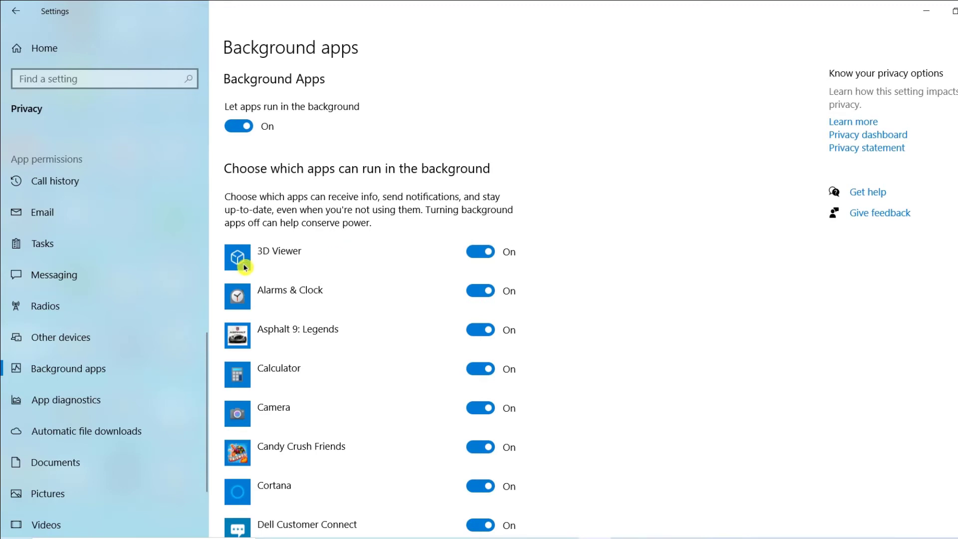
left_click(491, 258)
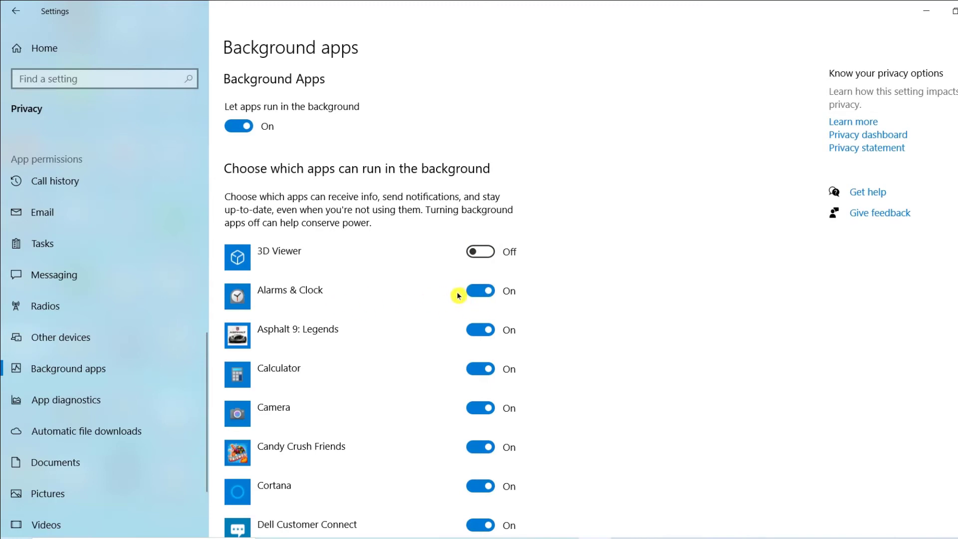
scroll(492, 300, "down", 2)
left_click(486, 216)
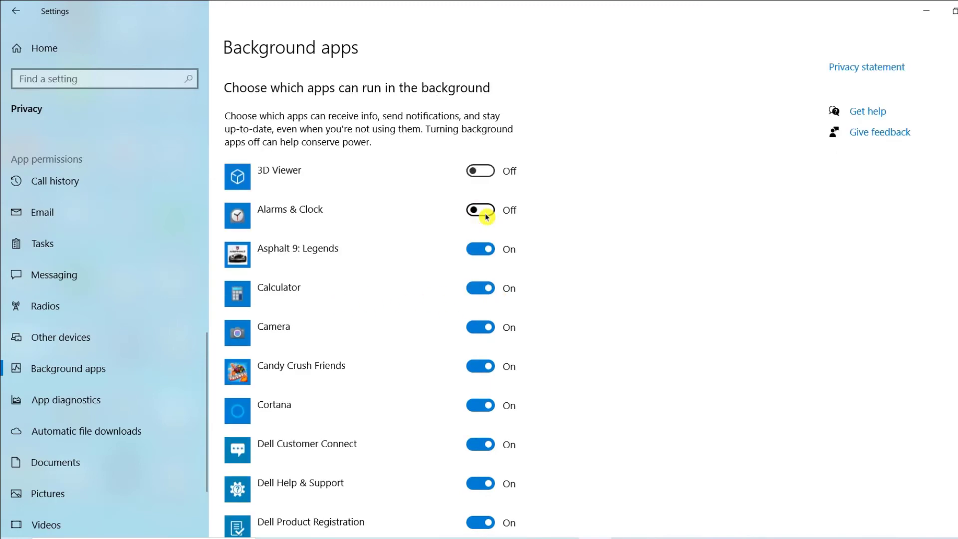
left_click(491, 255)
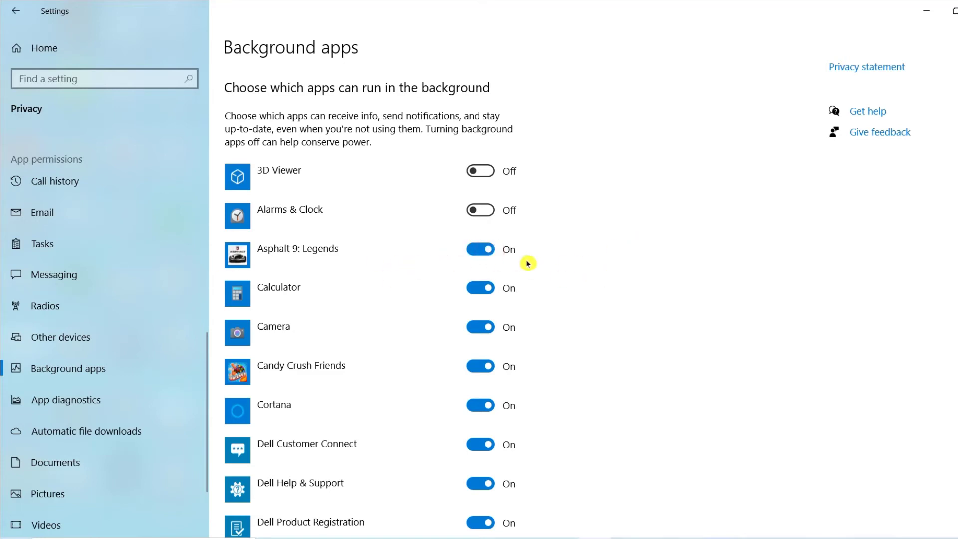
scroll(525, 261, "down", 2)
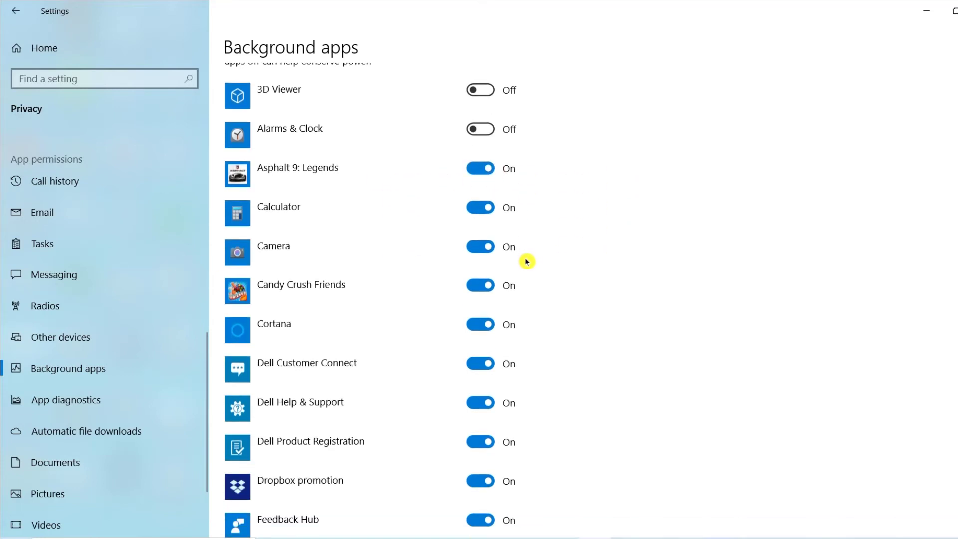
left_click(491, 209)
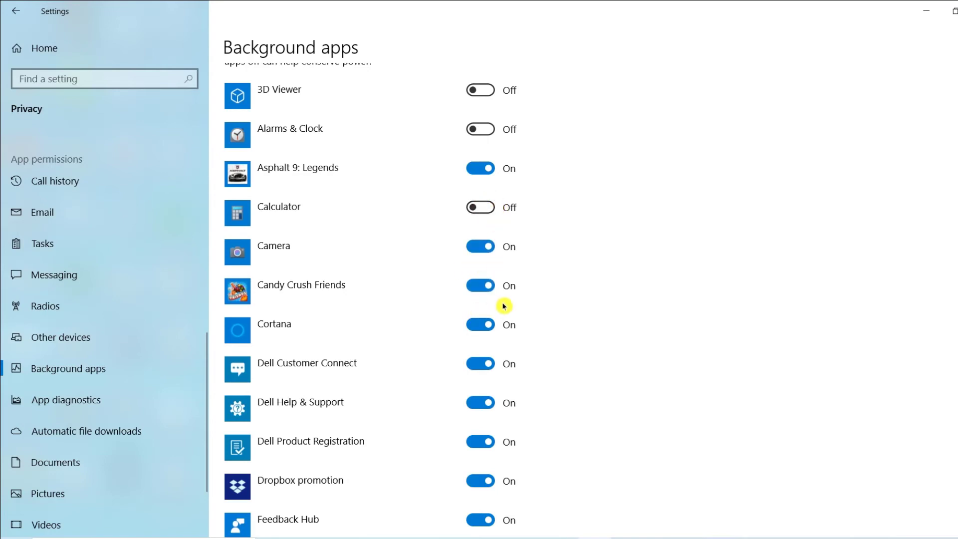
Turn off background running for Candy Crush Friends, Cortana, Dell Customer Connect and Dell Help & Support.
left_click(487, 283)
left_click(486, 330)
left_click(485, 365)
scroll(491, 400, "down", 1)
scroll(491, 399, "down", 3)
left_click(487, 245)
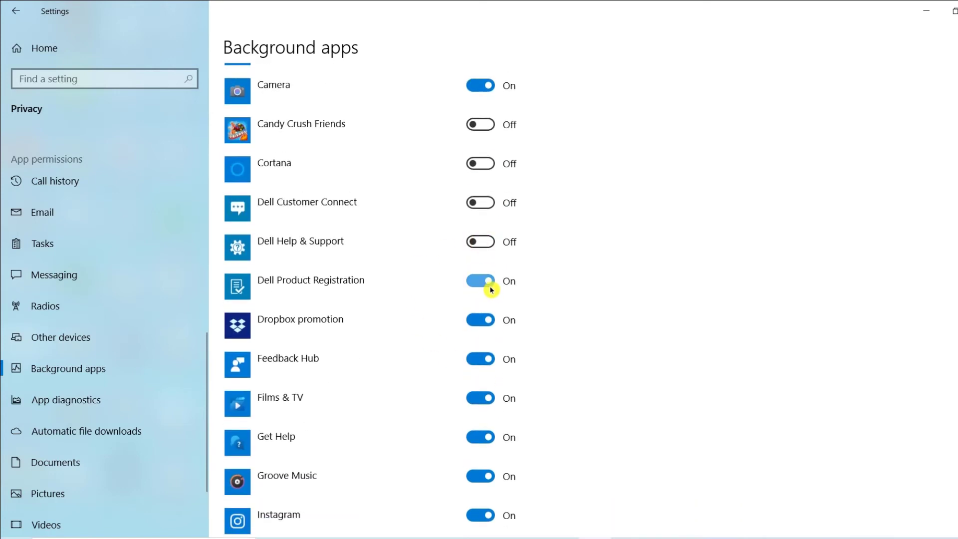
Turn off background running for Dell Product Registration, Dropbox promotion and Feedback Hub.
left_click(490, 285)
left_click(488, 324)
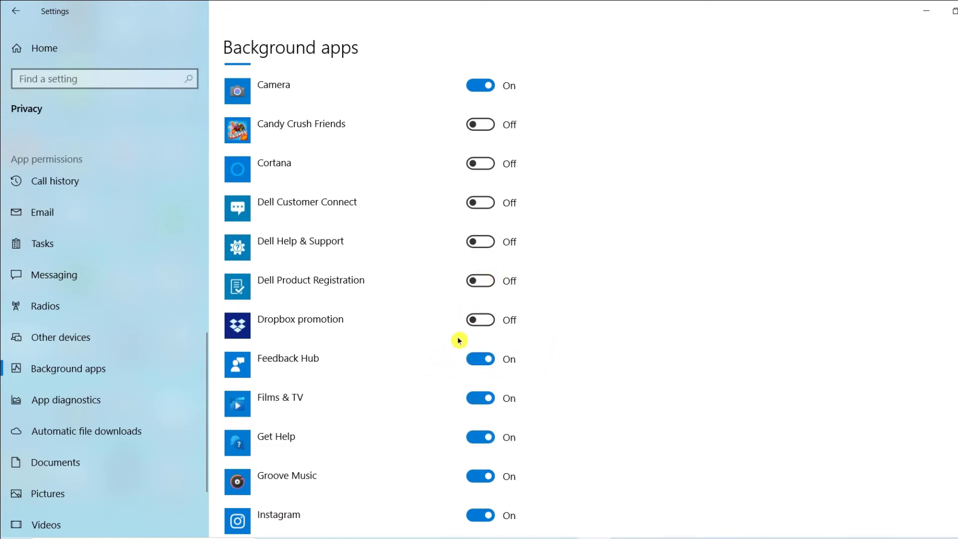
left_click(489, 366)
Stop Films & TV, Get Help and Instagram from running in the background.
scroll(483, 370, "down", 3)
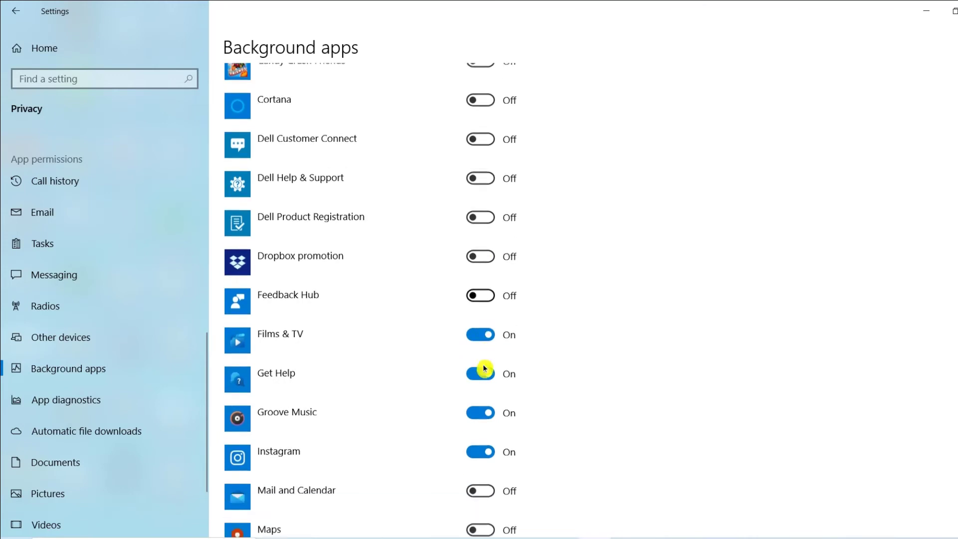
left_click(488, 316)
left_click(490, 361)
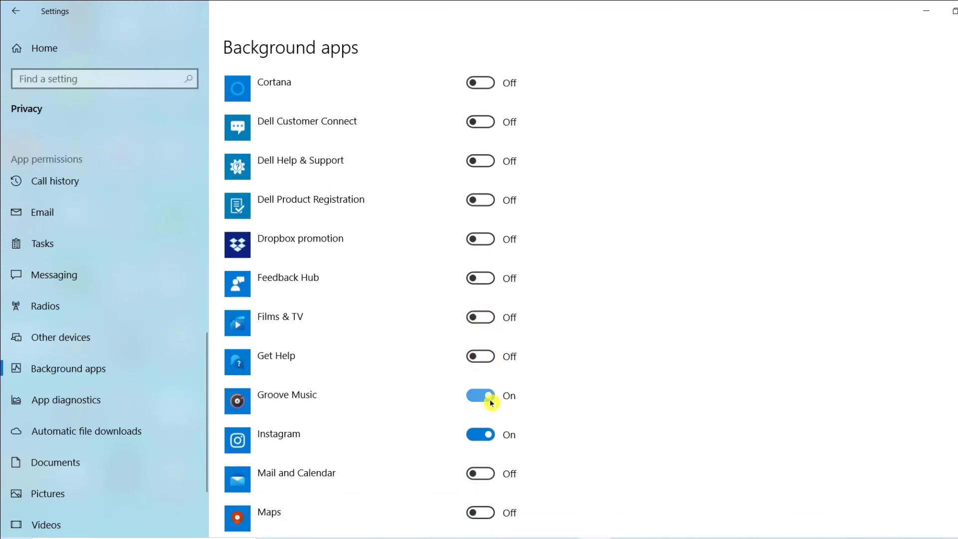
left_click(488, 441)
Turn off background running for Netflix and Office.
scroll(454, 428, "down", 6)
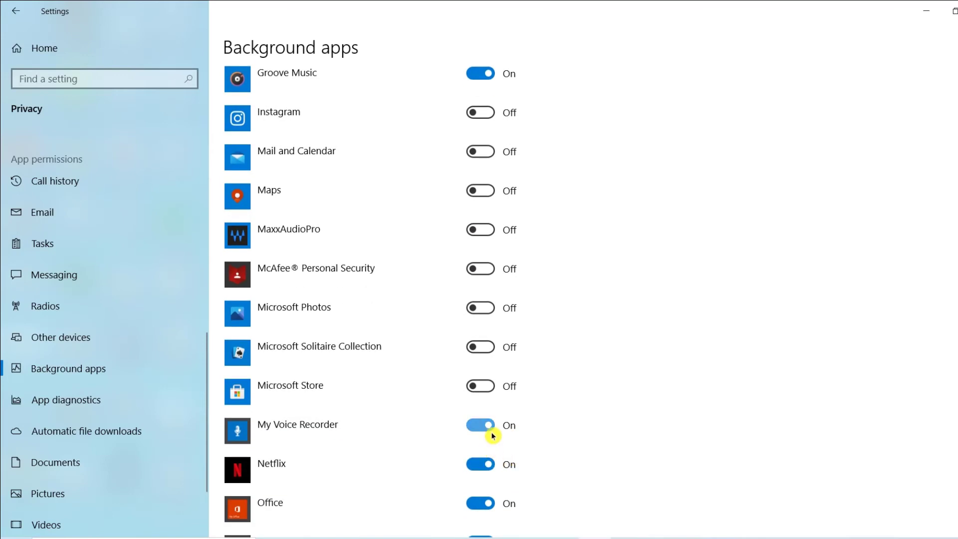
scroll(465, 447, "down", 1)
scroll(465, 449, "up", 1)
left_click(492, 468)
left_click(492, 509)
Turn off background running for OneNote for Windows 10, Paint 3D and SupportAssist, and check the remaining apps.
scroll(493, 509, "down", 6)
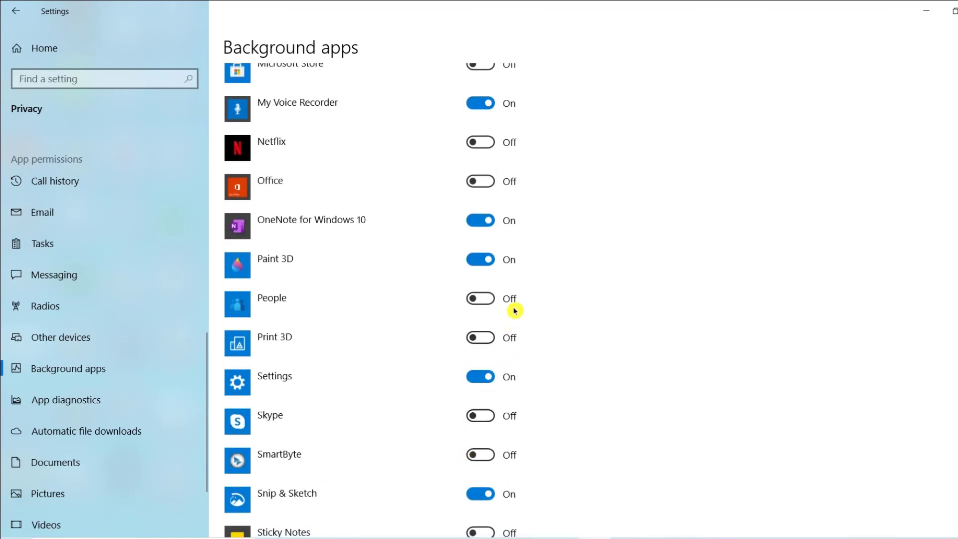
left_click(484, 265)
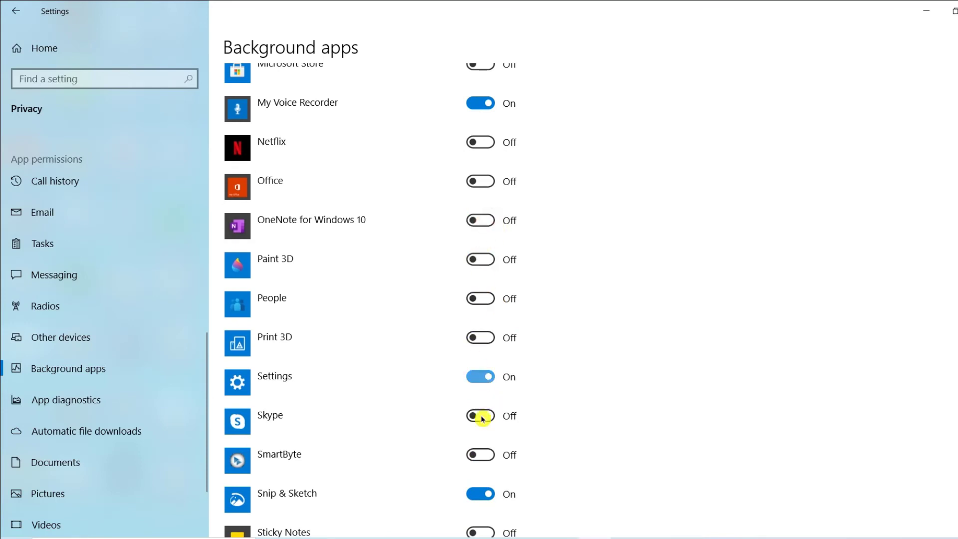
scroll(487, 398, "down", 5)
left_click(486, 330)
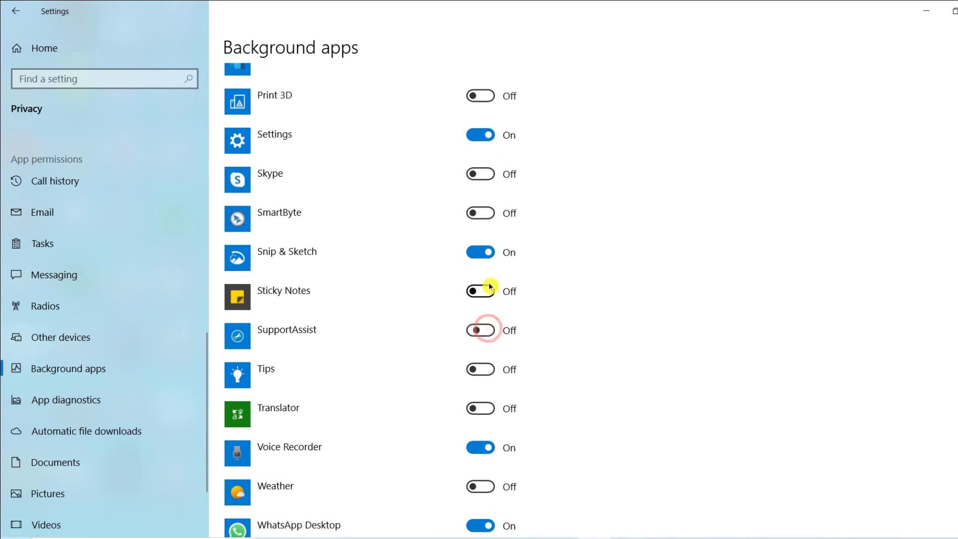
scroll(488, 483, "down", 4)
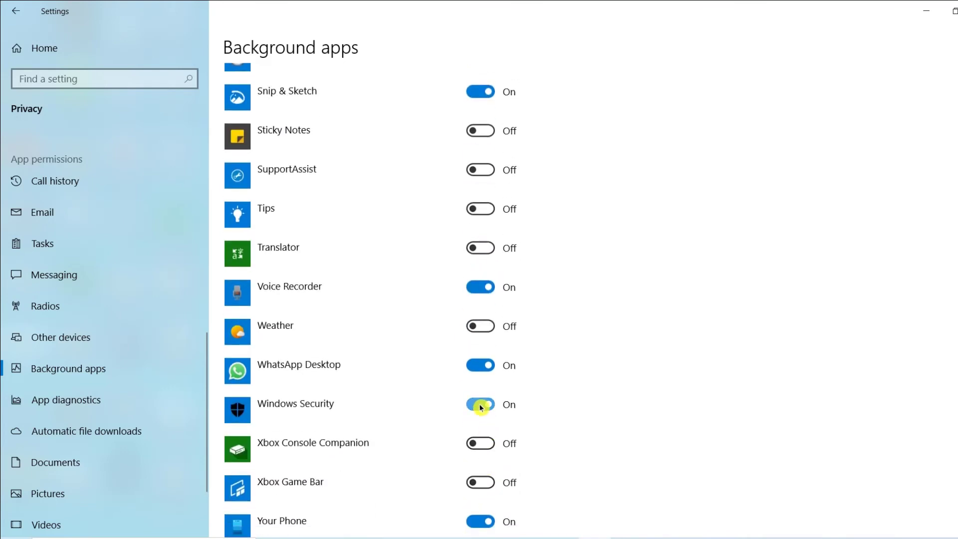
scroll(489, 499, "down", 3)
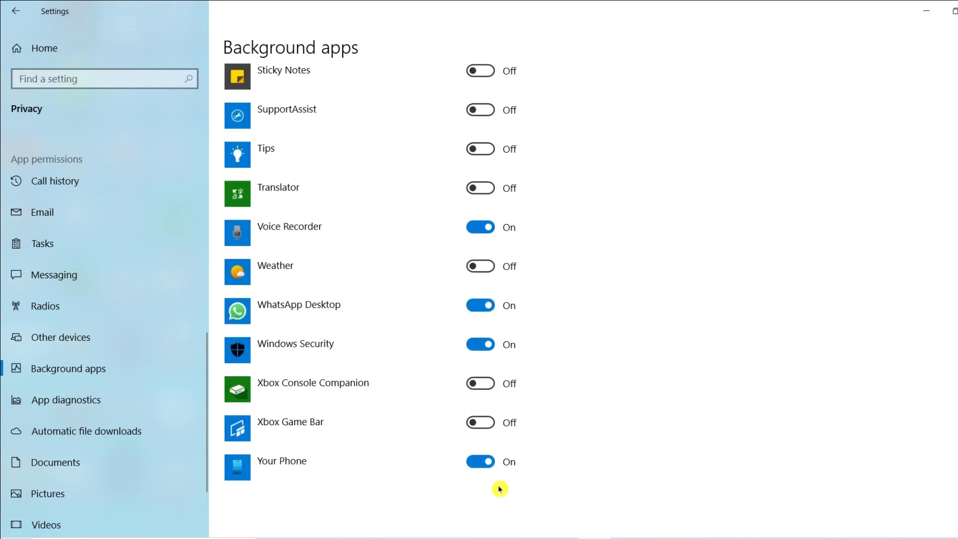
scroll(430, 477, "up", 15)
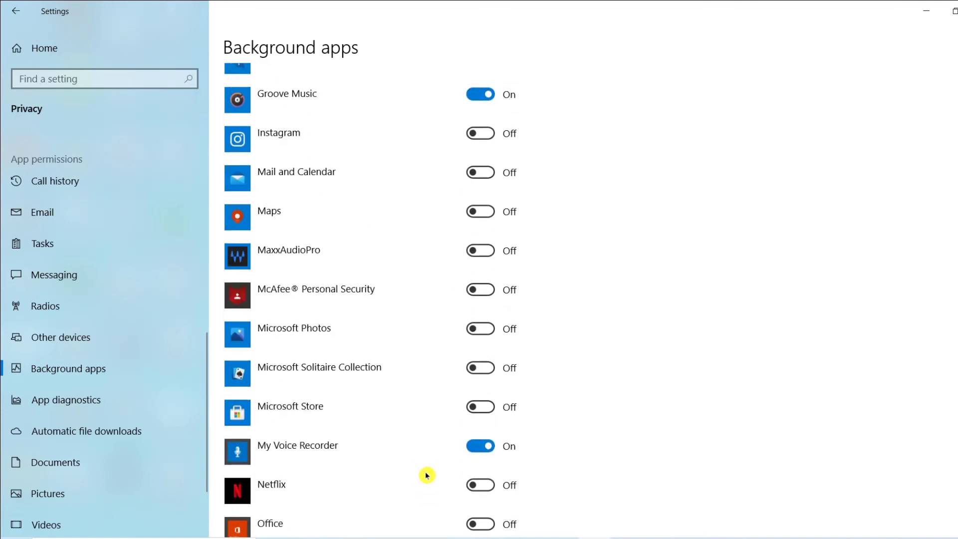
Turn off app access to diagnostic info about other apps and open the automatic file downloads settings.
scroll(200, 466, "down", 1)
scroll(200, 467, "down", 2)
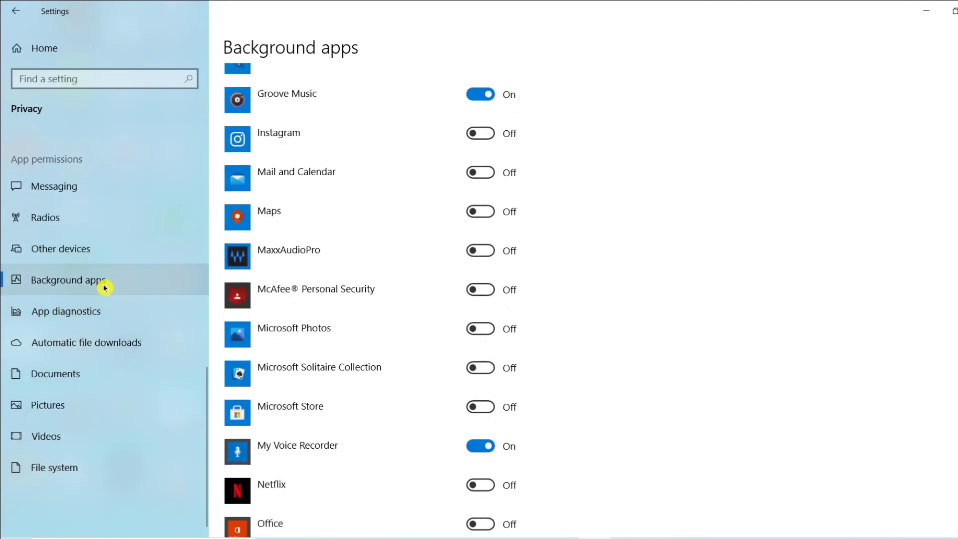
left_click(95, 315)
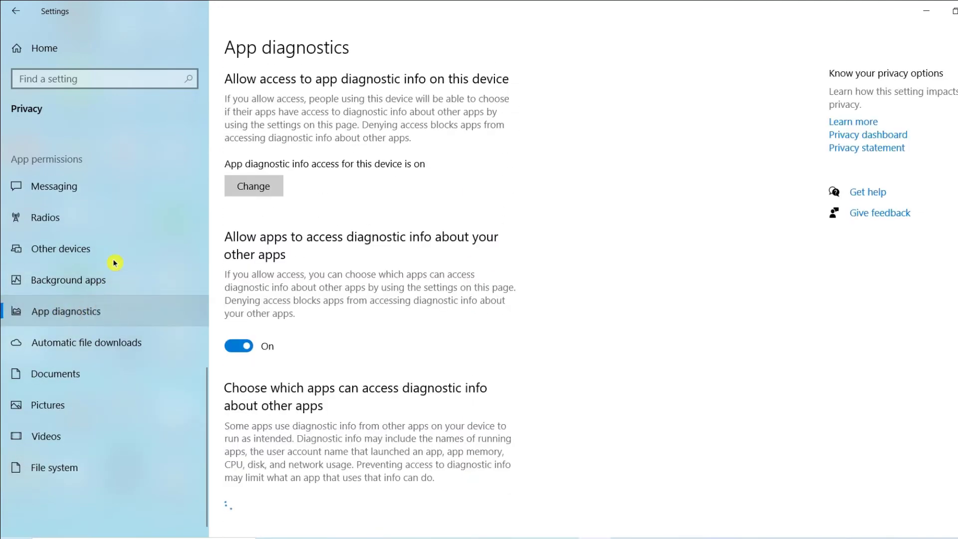
left_click(249, 347)
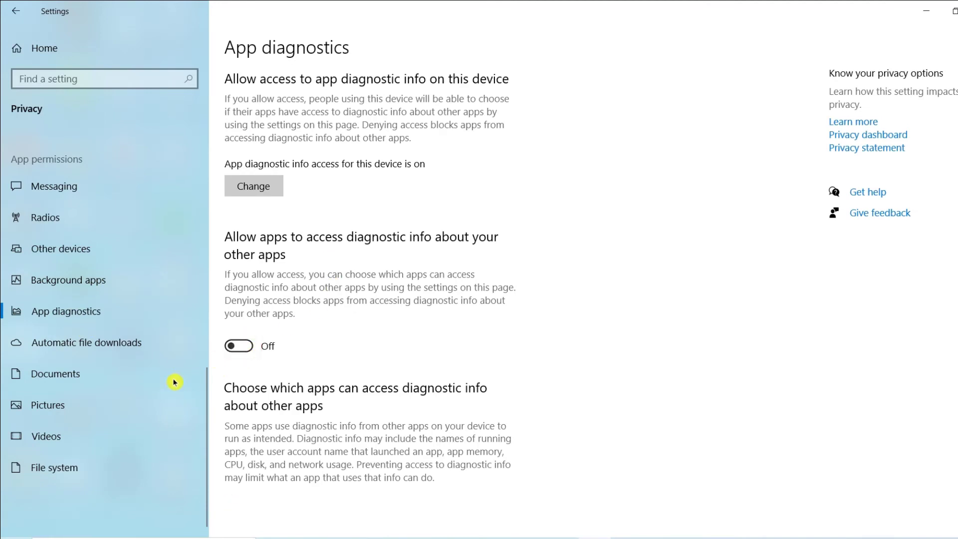
left_click(113, 353)
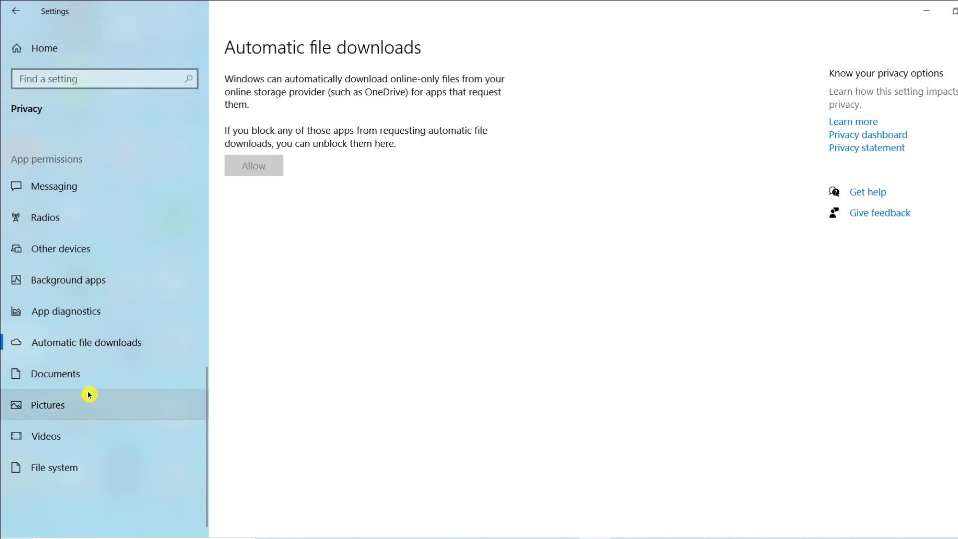
Block Feedback Hub, OneNote for Windows 10 and Windows Security from accessing the documents library.
left_click(71, 381)
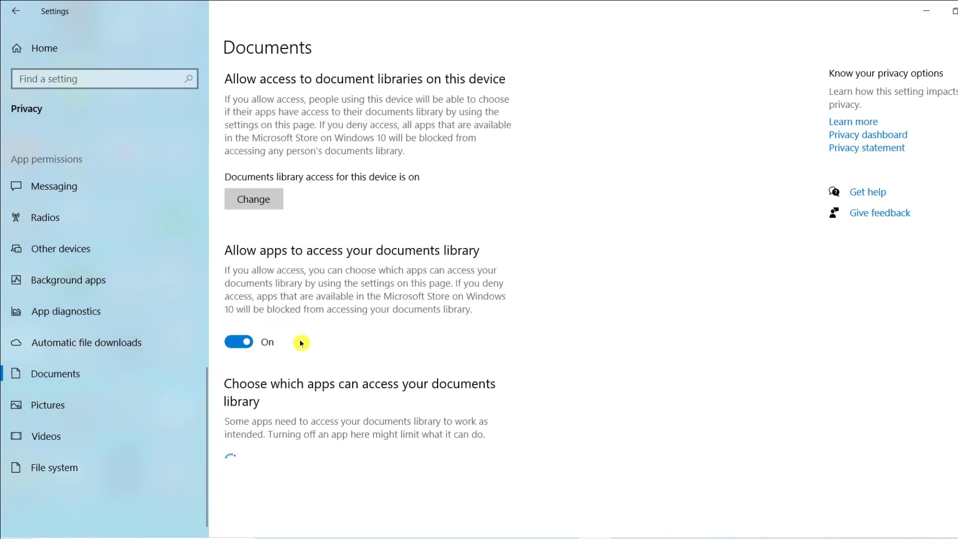
scroll(457, 403, "down", 2)
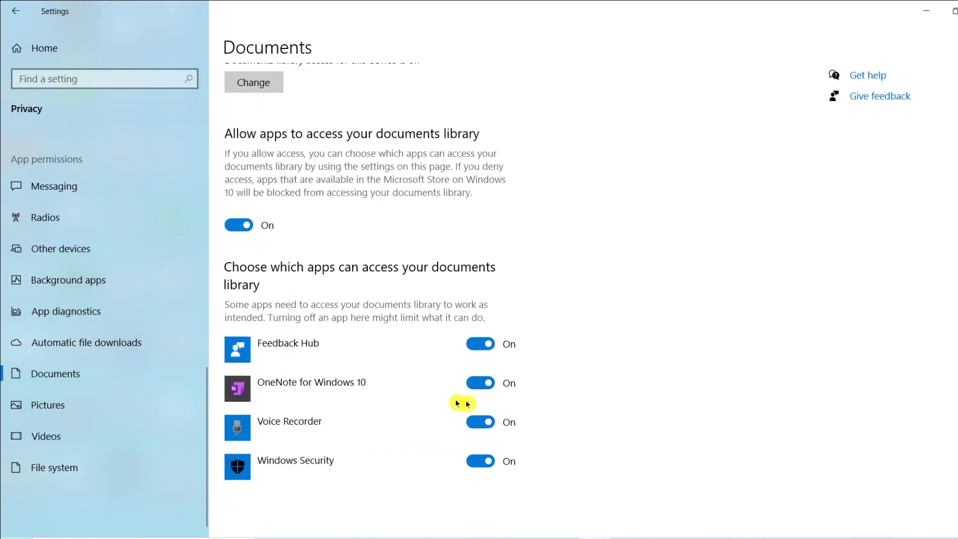
left_click(491, 350)
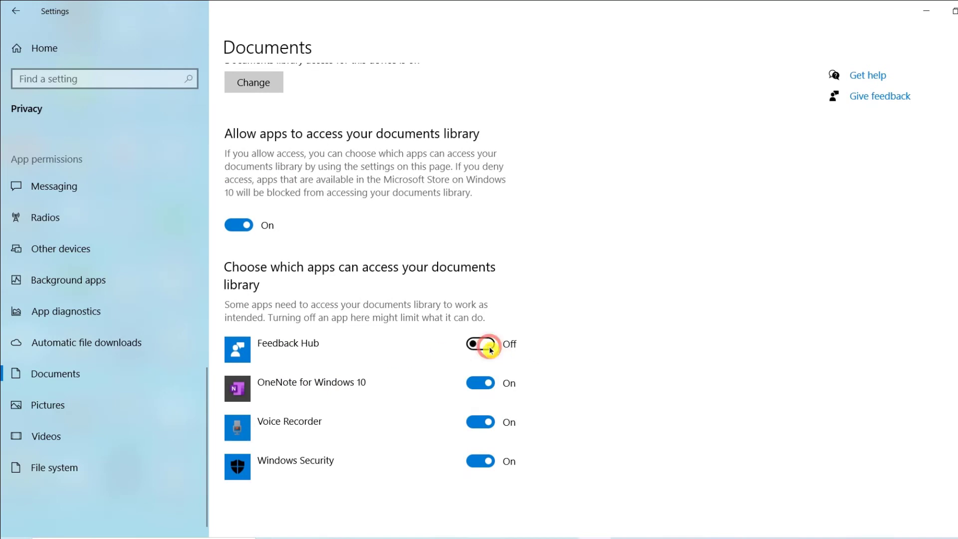
left_click(485, 388)
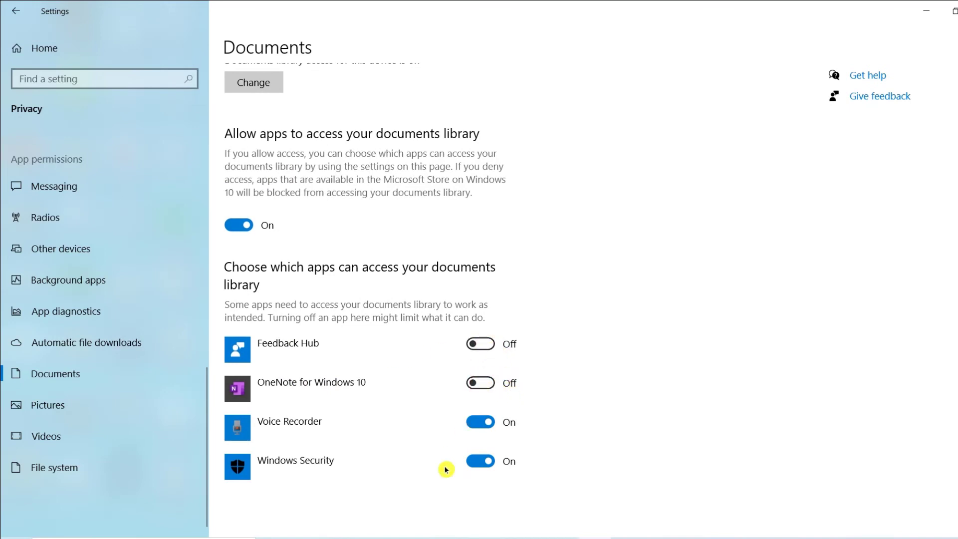
left_click(490, 466)
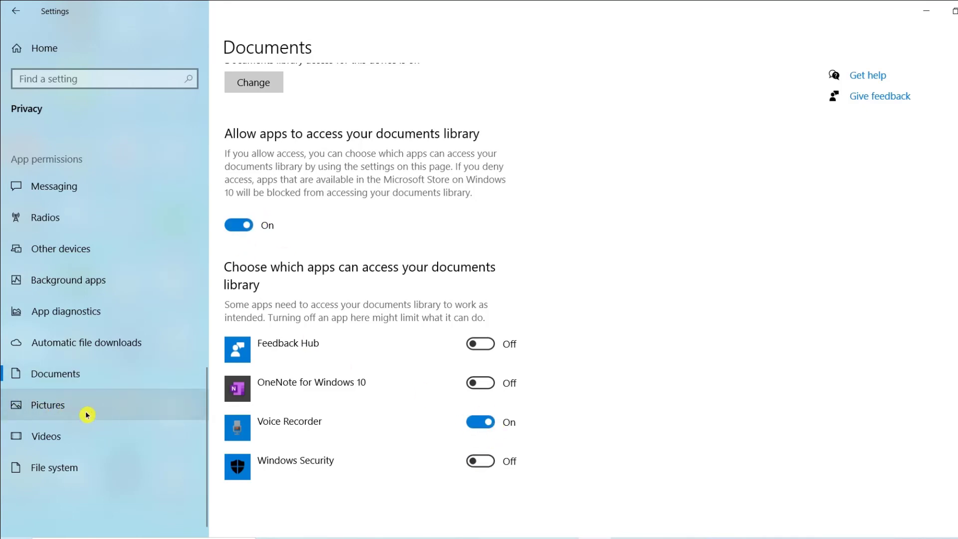
Block Feedback Hub, Translator, Windows Feature Experience Pack and Xbox Game Bar from accessing the pictures library.
left_click(70, 407)
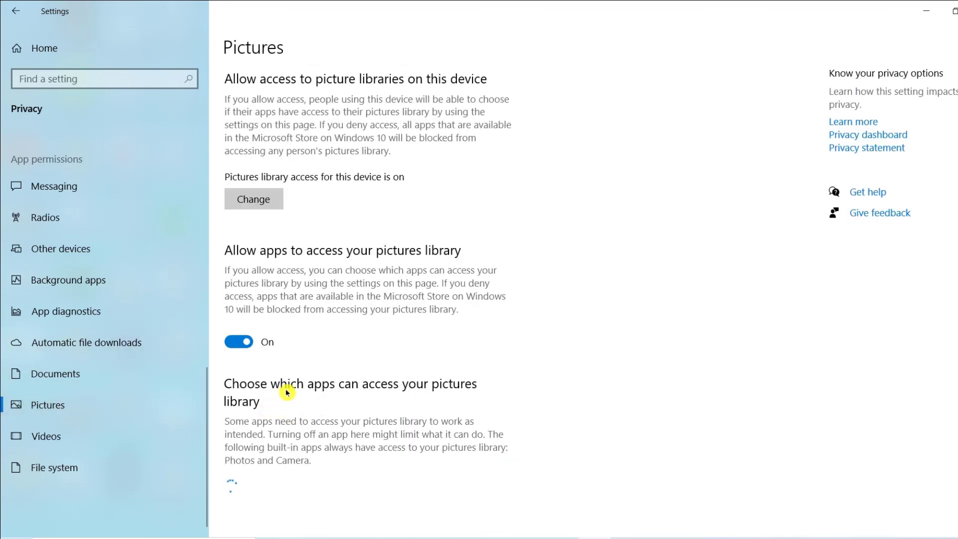
scroll(287, 393, "down", 3)
left_click(476, 325)
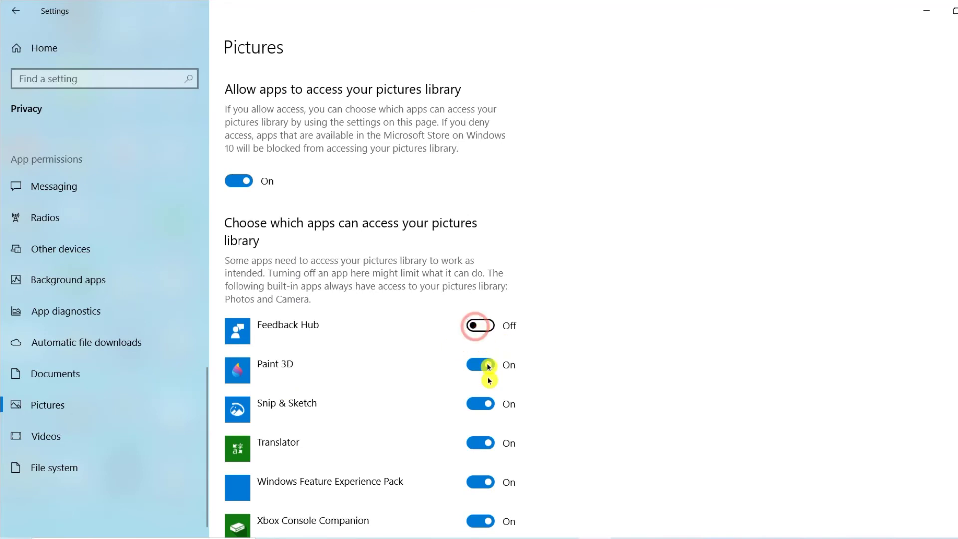
scroll(488, 381, "down", 3)
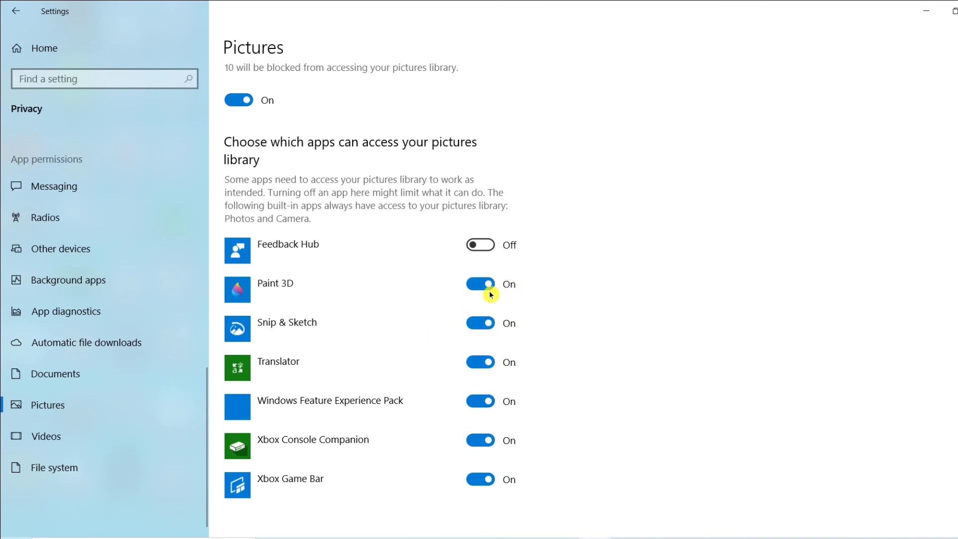
left_click(485, 363)
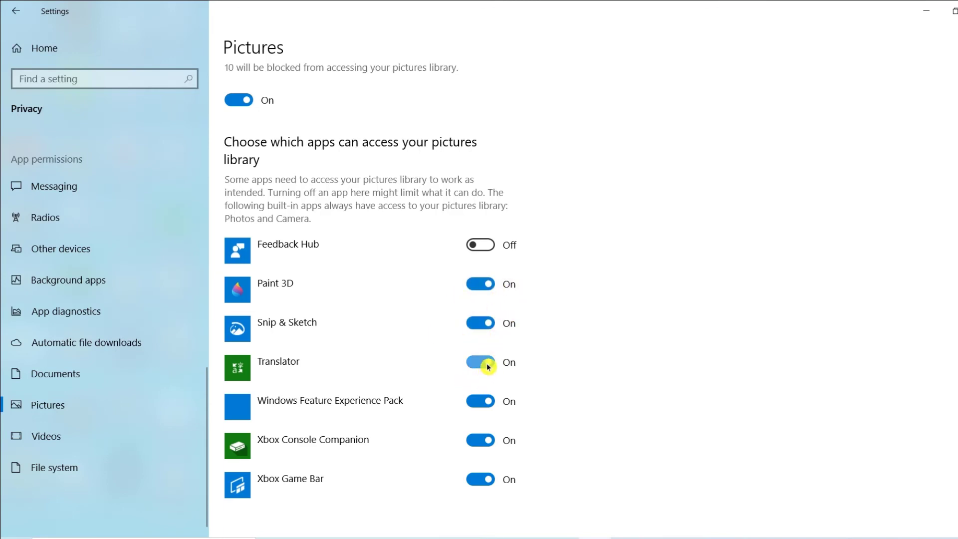
left_click(486, 402)
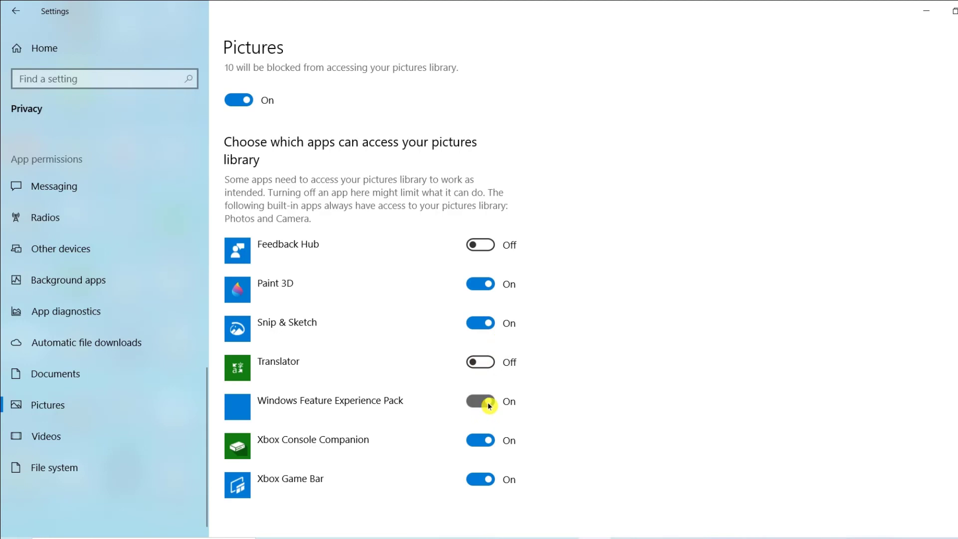
left_click(492, 484)
Review which apps can access the videos library and turn off app access to the file system.
left_click(82, 438)
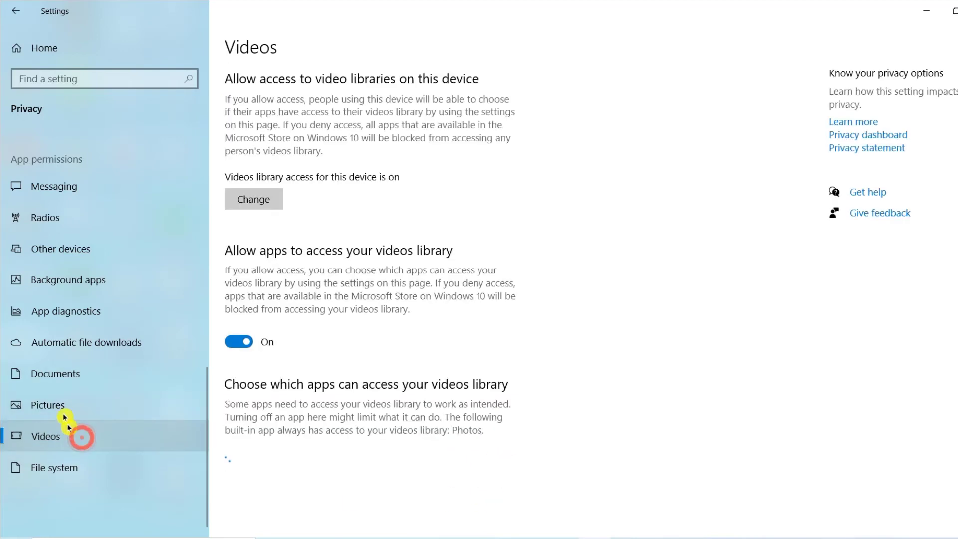
scroll(311, 415, "down", 2)
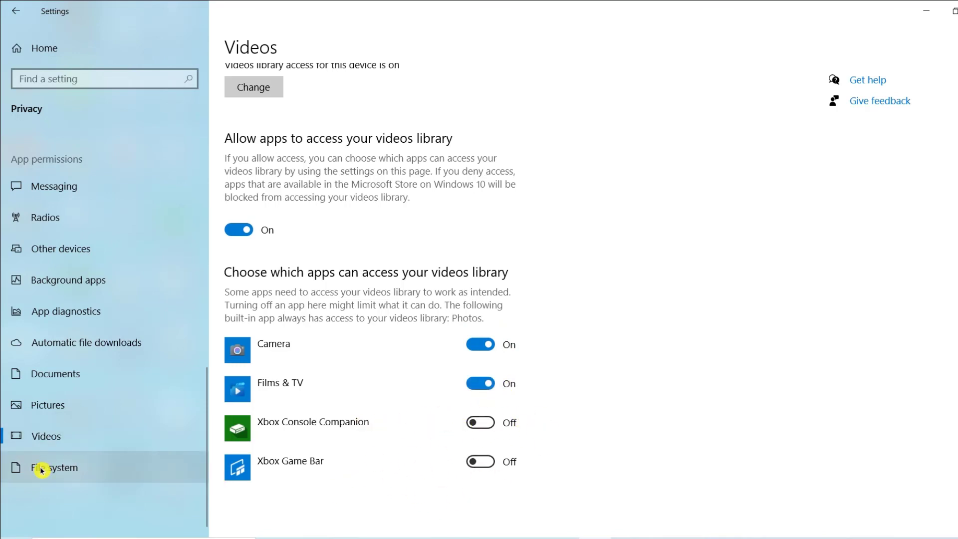
left_click(75, 478)
left_click(240, 342)
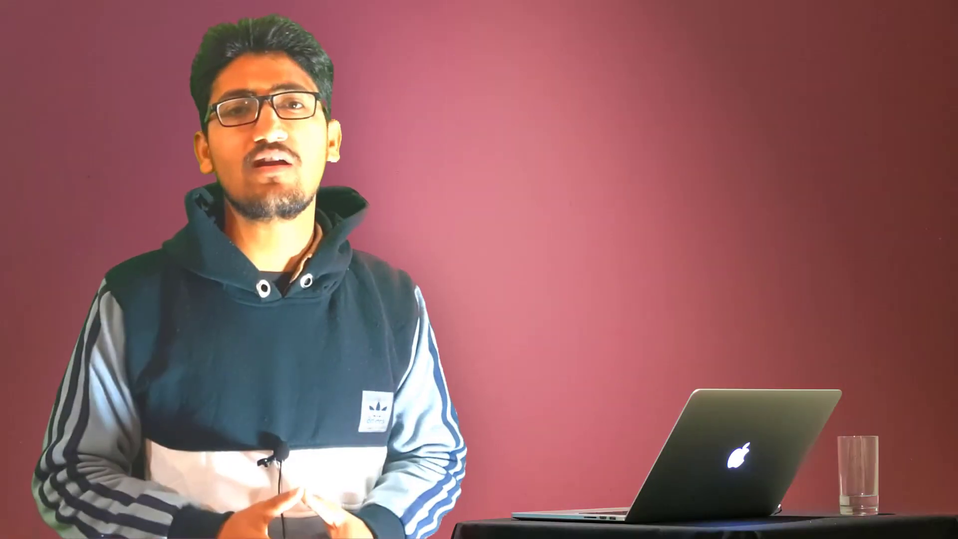